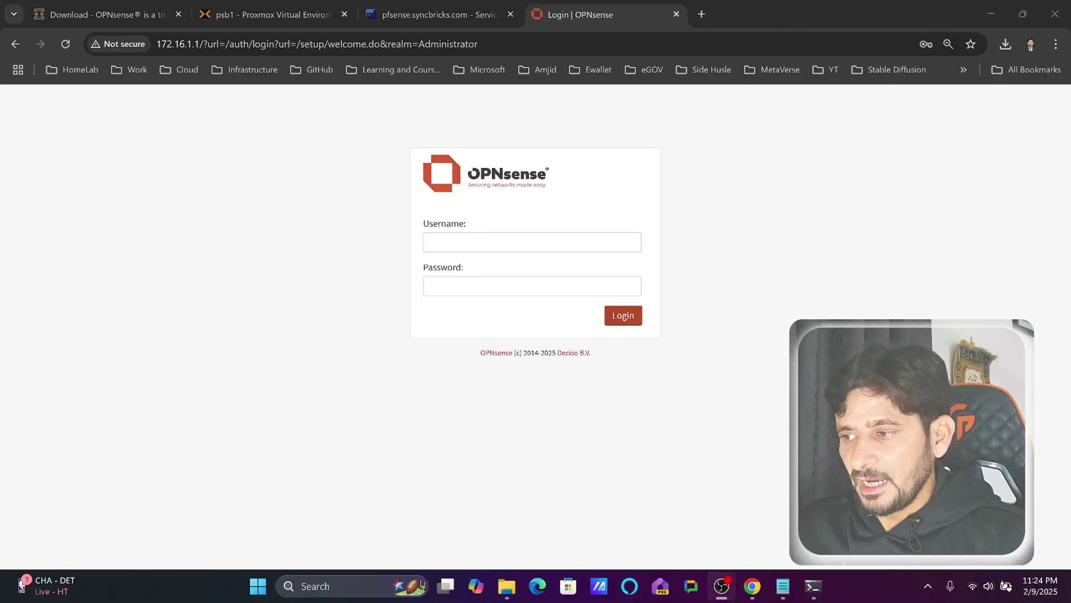
- Log in to the OPNsense web interface as root with the account password
click(551, 237)
text(root)
key(Tab)
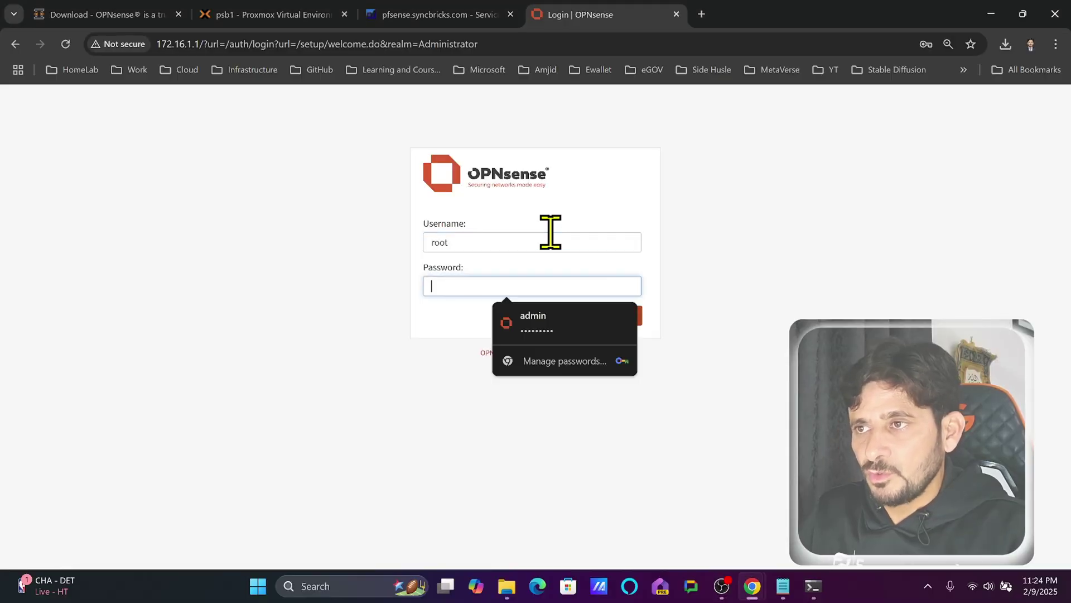
text(opns)
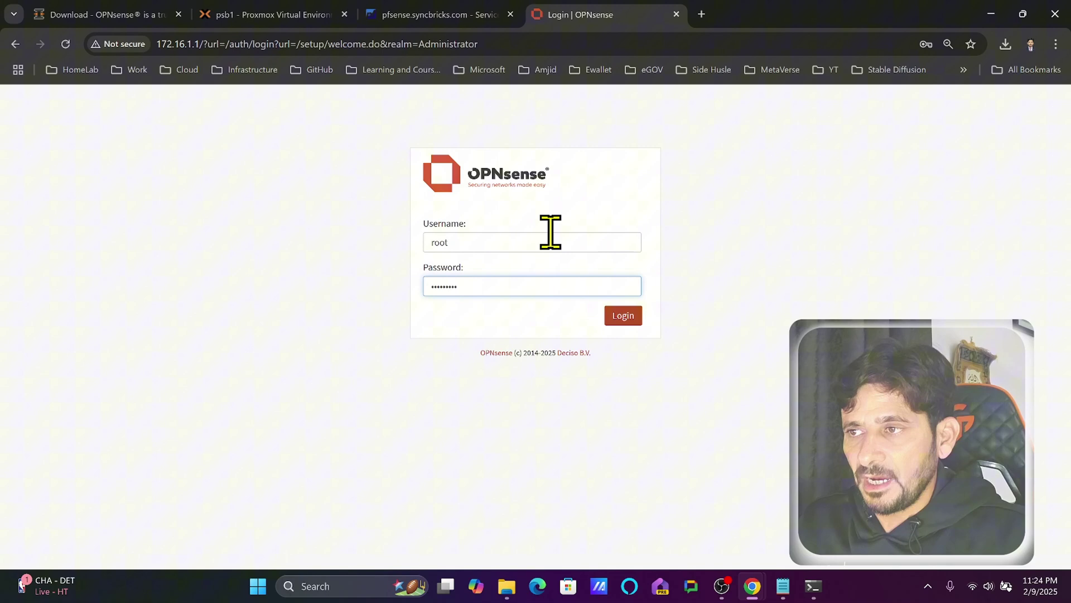
click(622, 317)
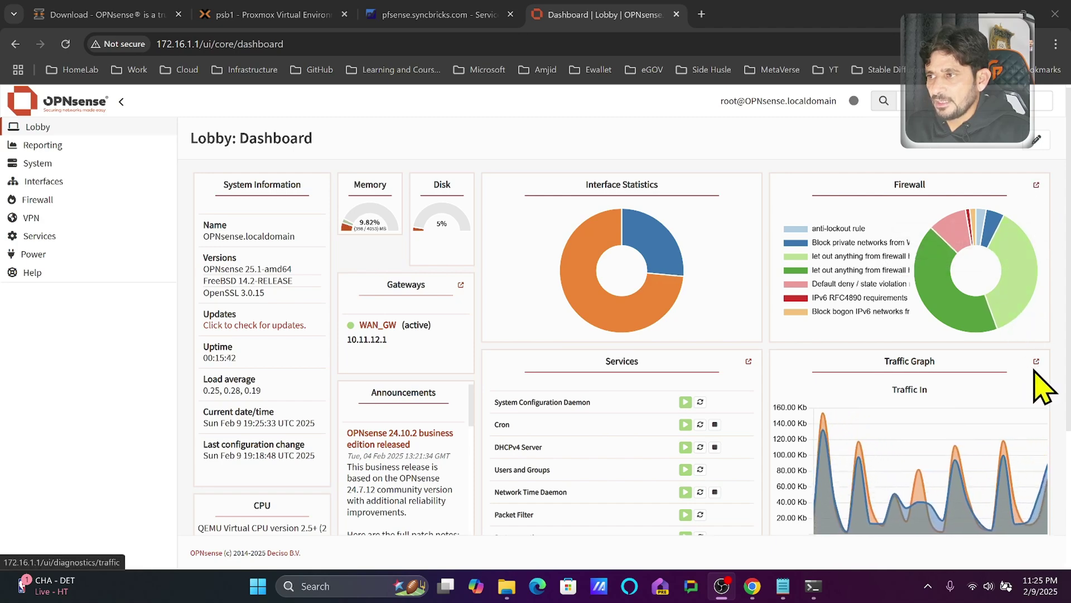
mouse_move(932, 465)
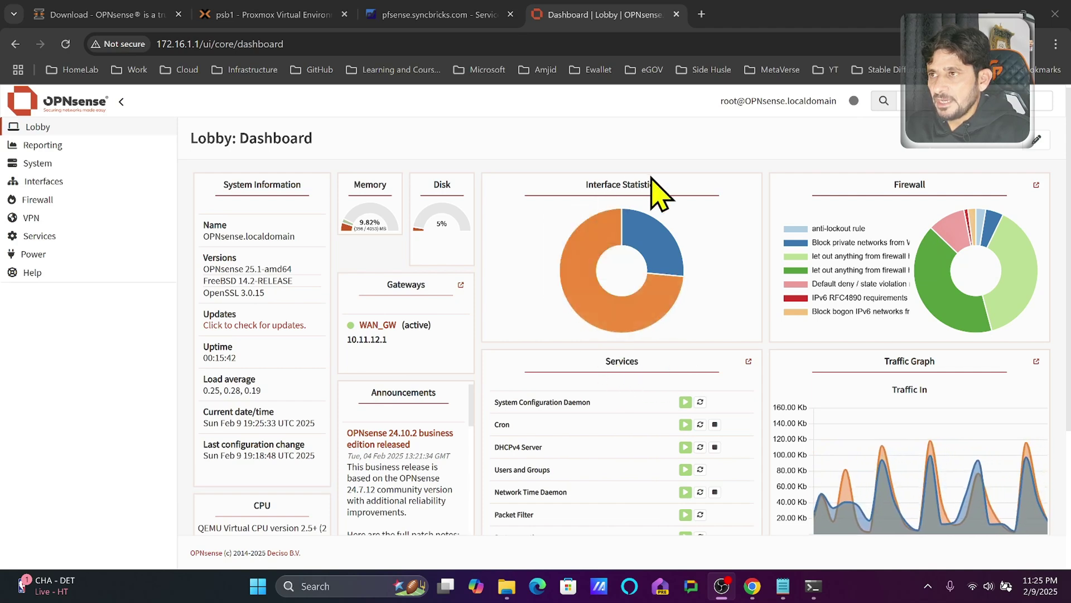
mouse_move(572, 262)
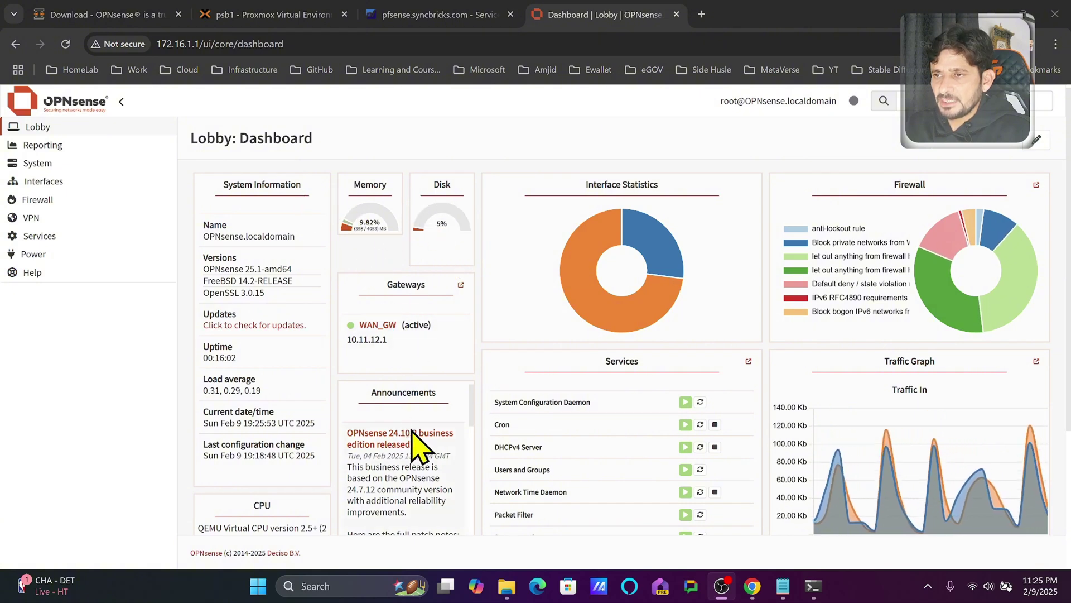
scroll(415, 447, down, 10)
scroll(426, 454, up, 8)
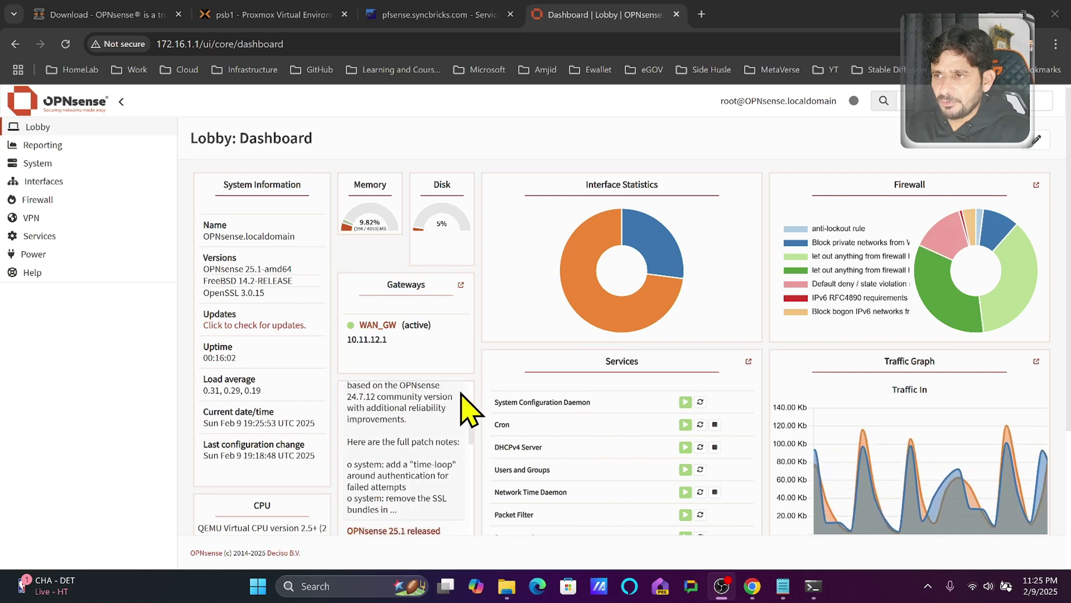
scroll(469, 410, up, 3)
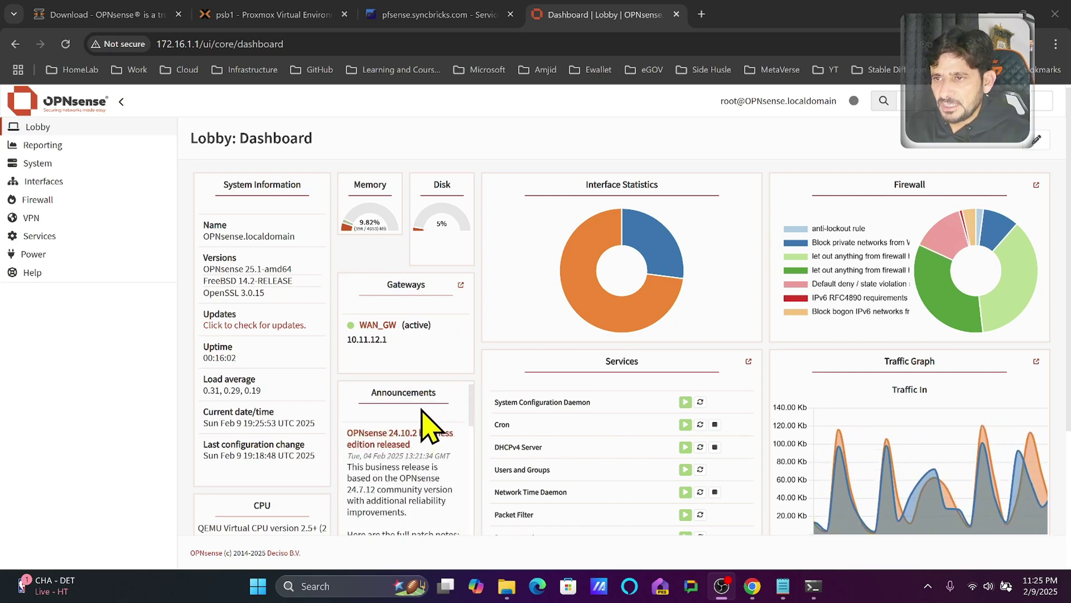
scroll(301, 442, down, 3)
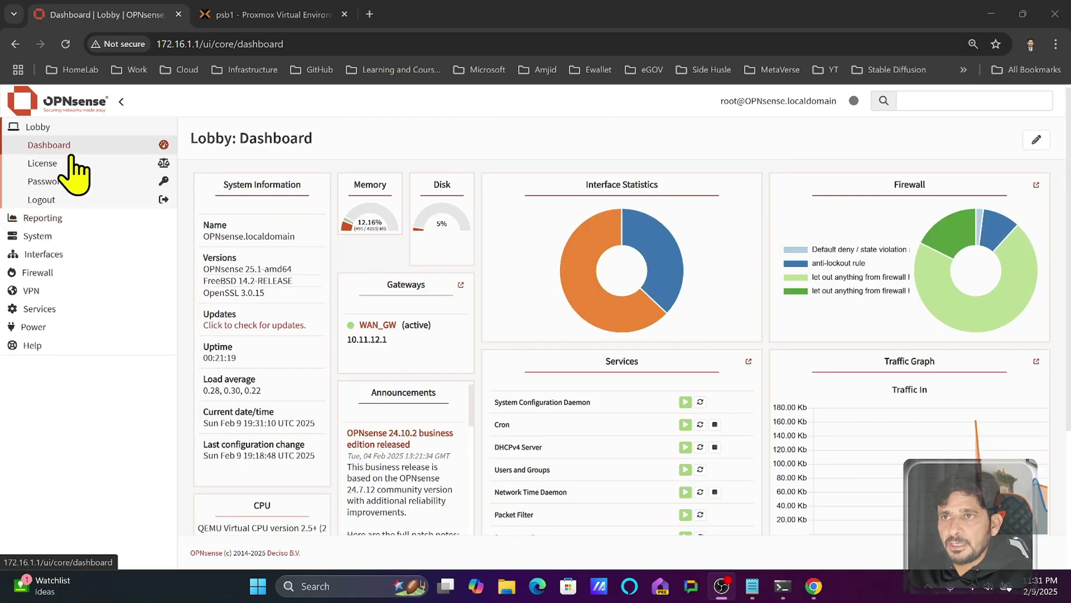
- Reload the Lobby dashboard and read the License page, selecting the pfSense fork lines
click(70, 152)
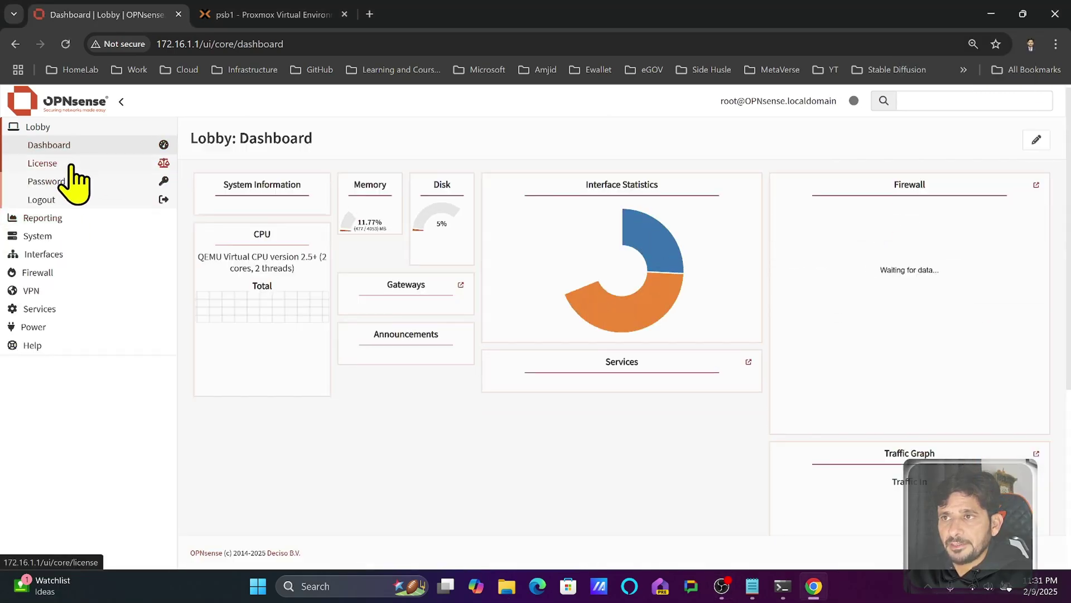
click(72, 166)
drag(204, 334, 638, 353)
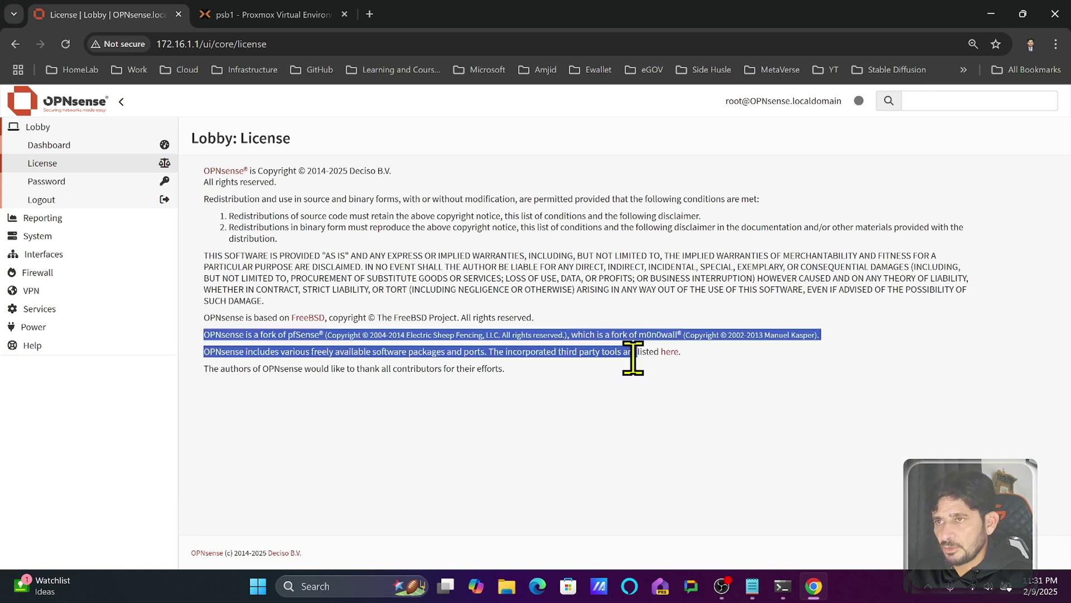
- View the Password page, log out, and begin logging back in as root
click(78, 179)
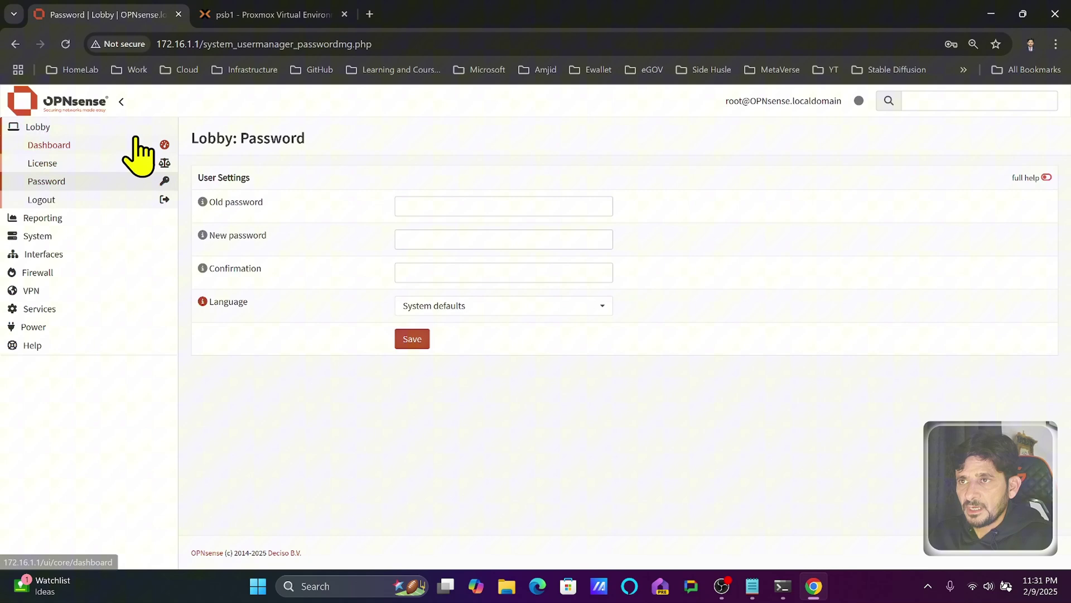
click(58, 200)
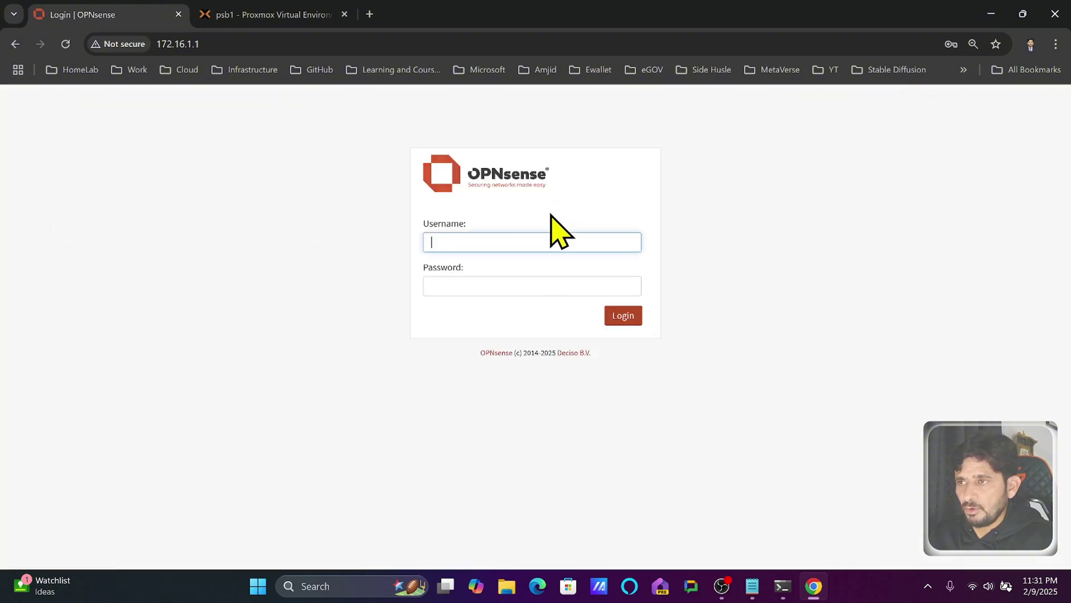
text(root)
key(Tab)
- Finish logging in, then view the Health report's Services graphs and the Insight traffic report
text(******)
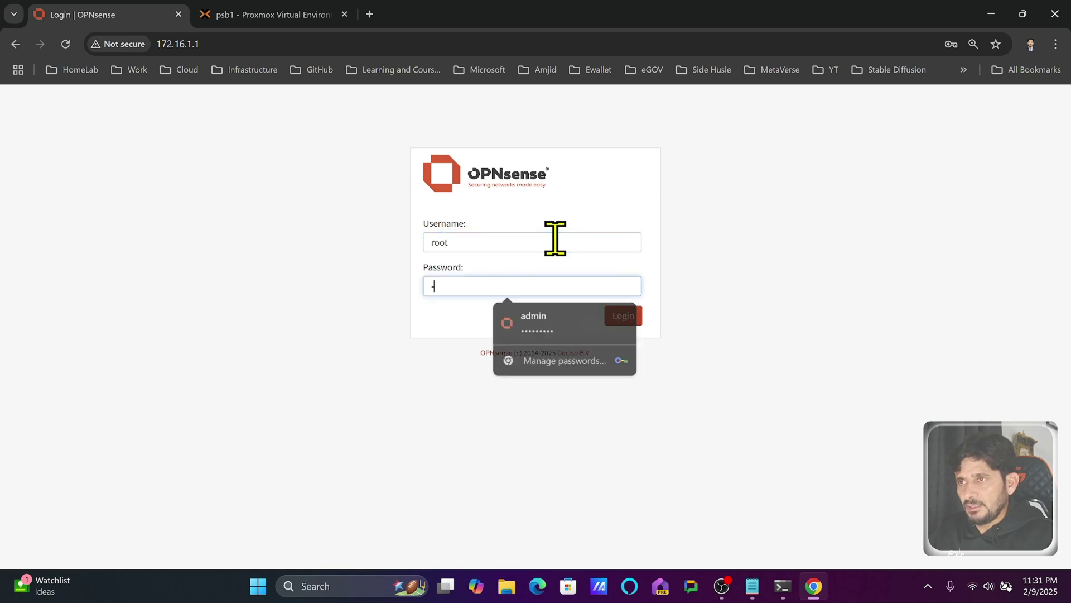
key(Return)
click(100, 217)
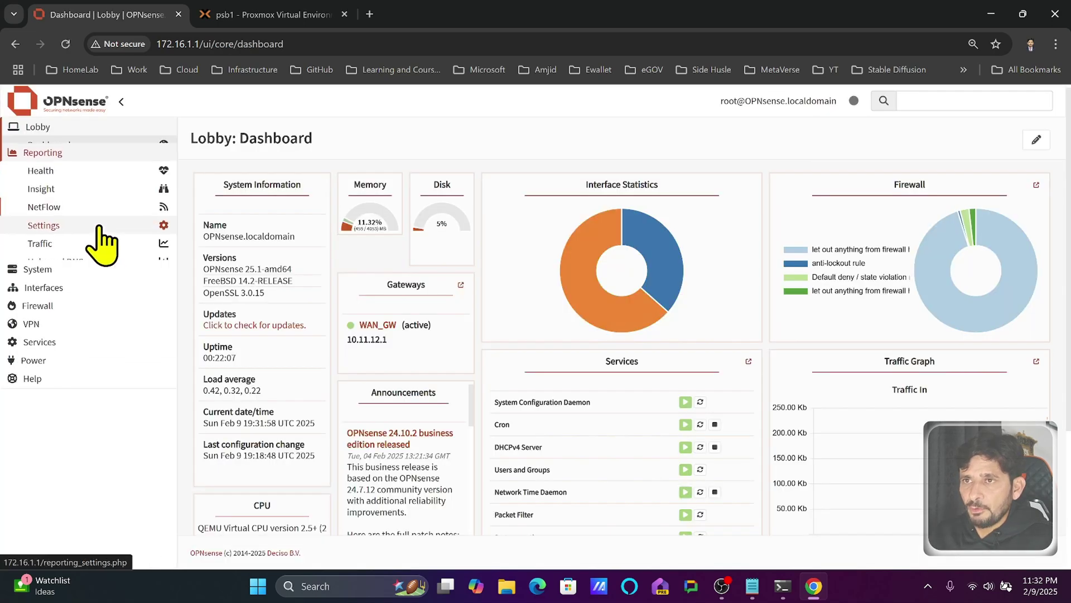
click(84, 163)
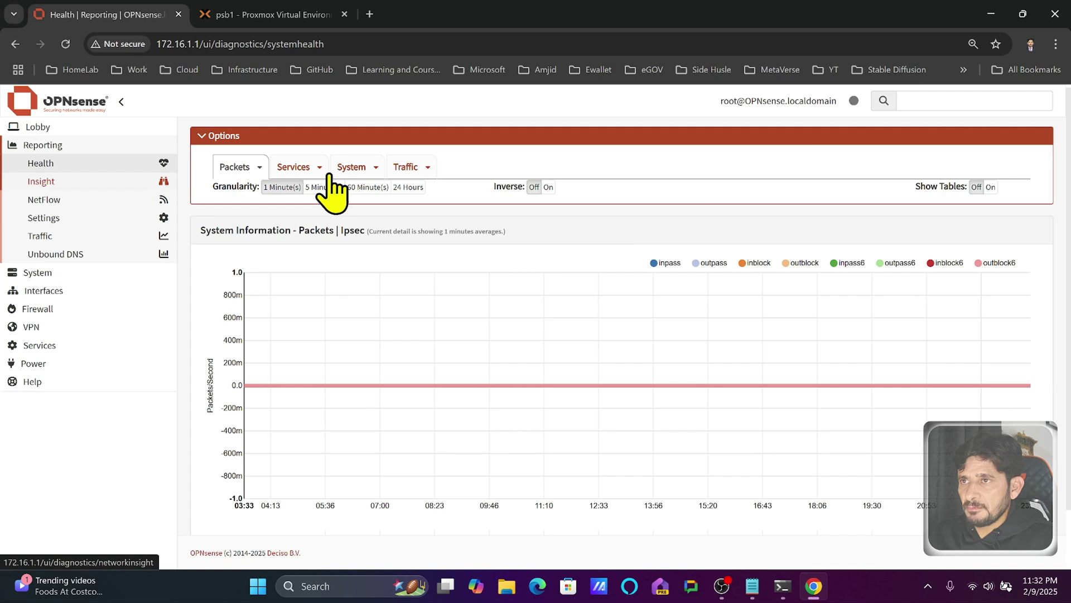
click(288, 164)
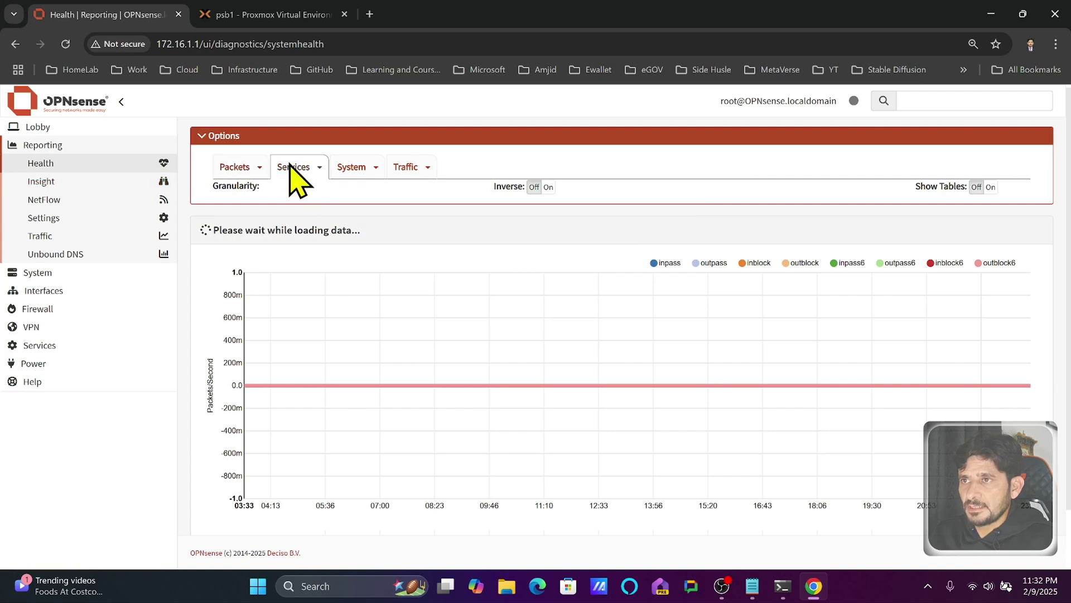
click(67, 180)
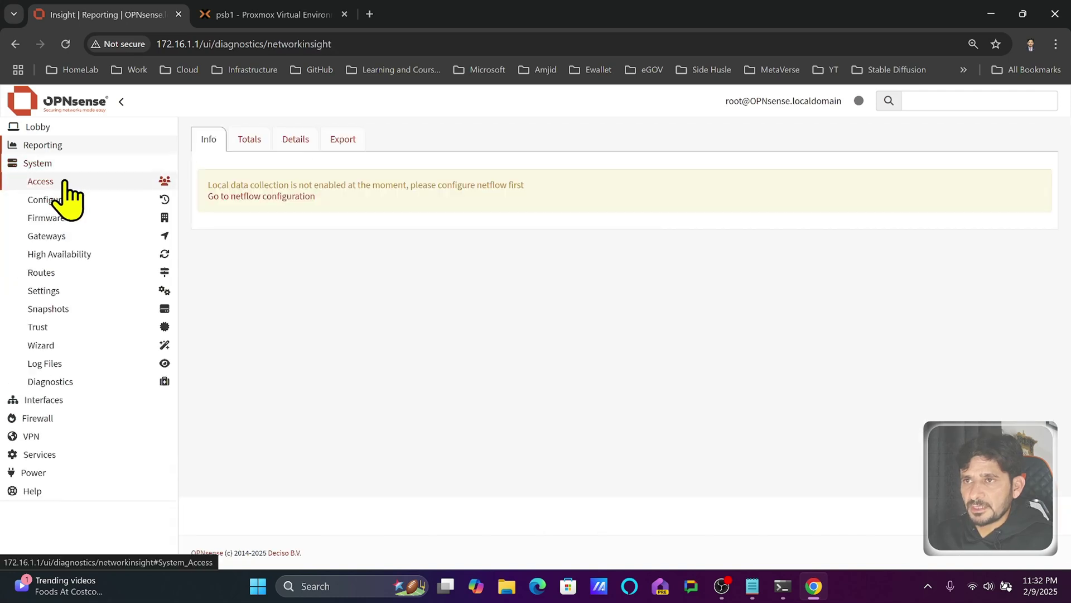
- Expand and collapse the System Access and Configuration page groups
click(66, 183)
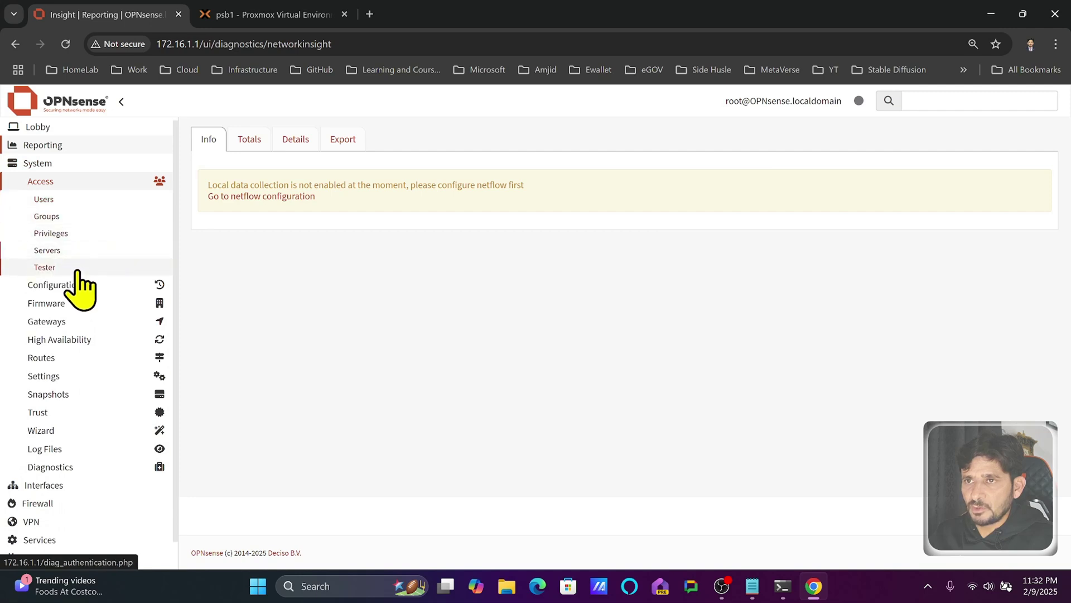
click(136, 180)
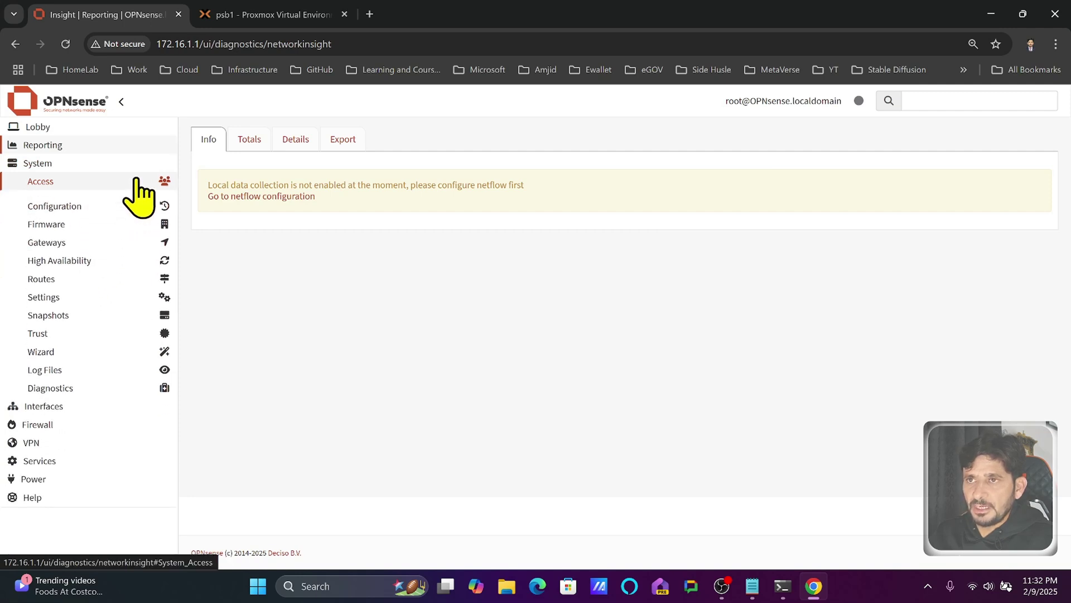
click(138, 200)
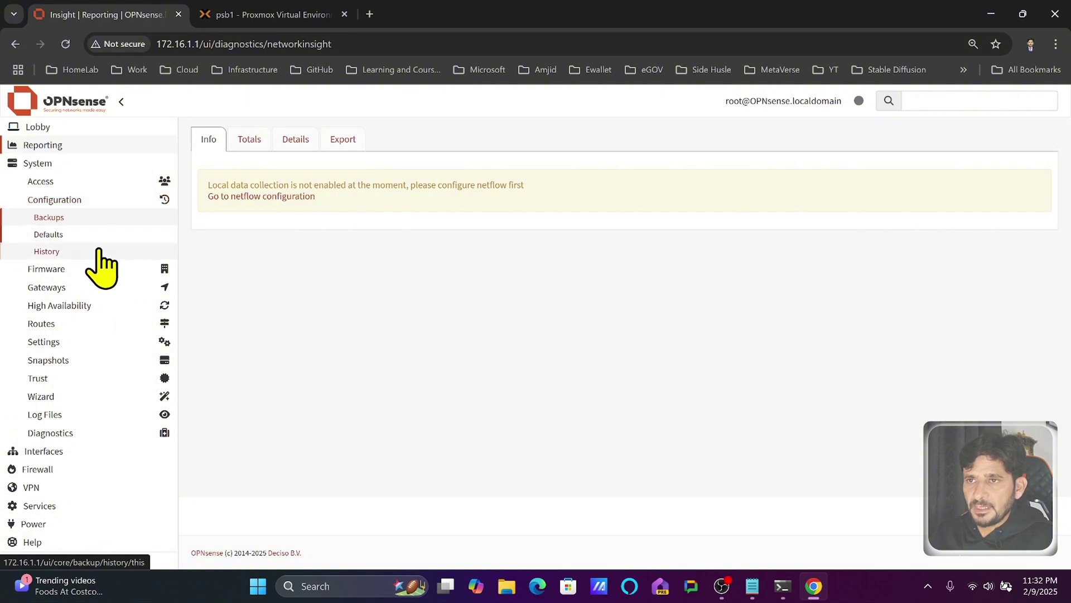
click(115, 202)
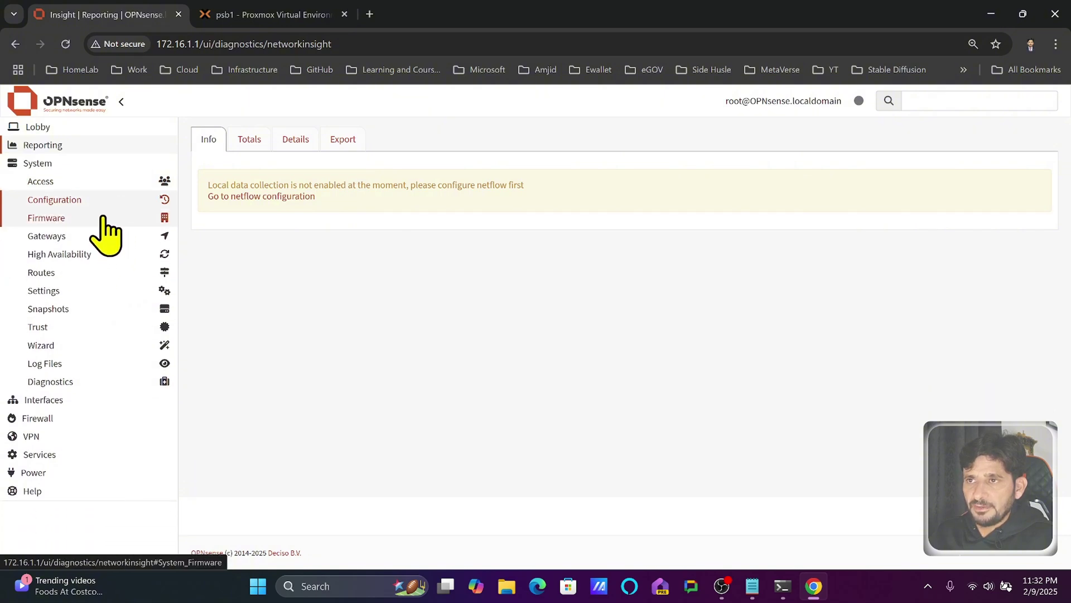
click(104, 218)
- Review the Firmware status page and show the Plugins list with versions and descriptions
click(92, 238)
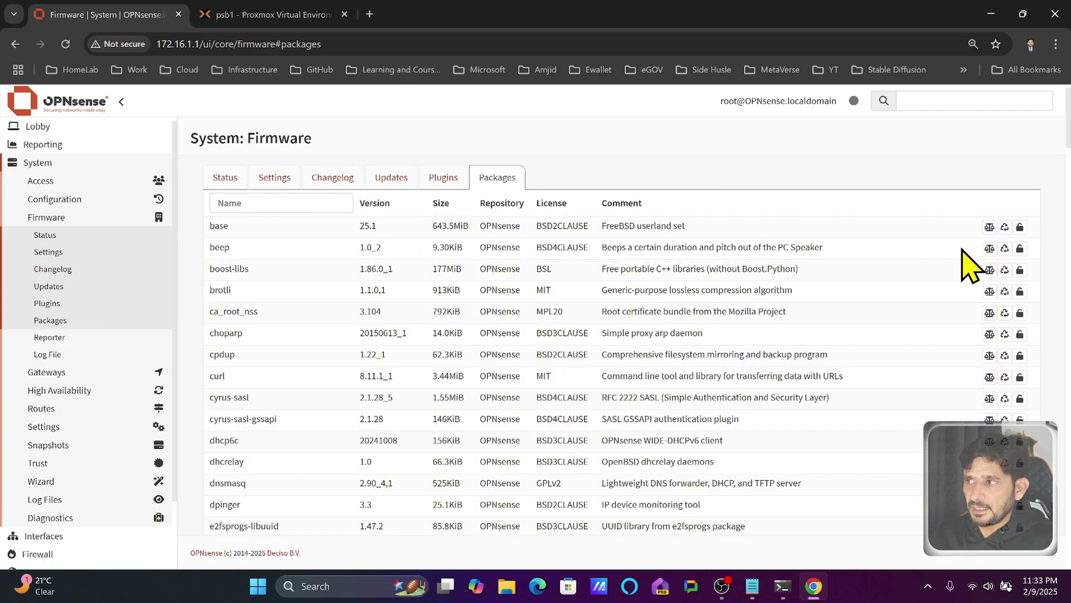
scroll(507, 342, down, 20)
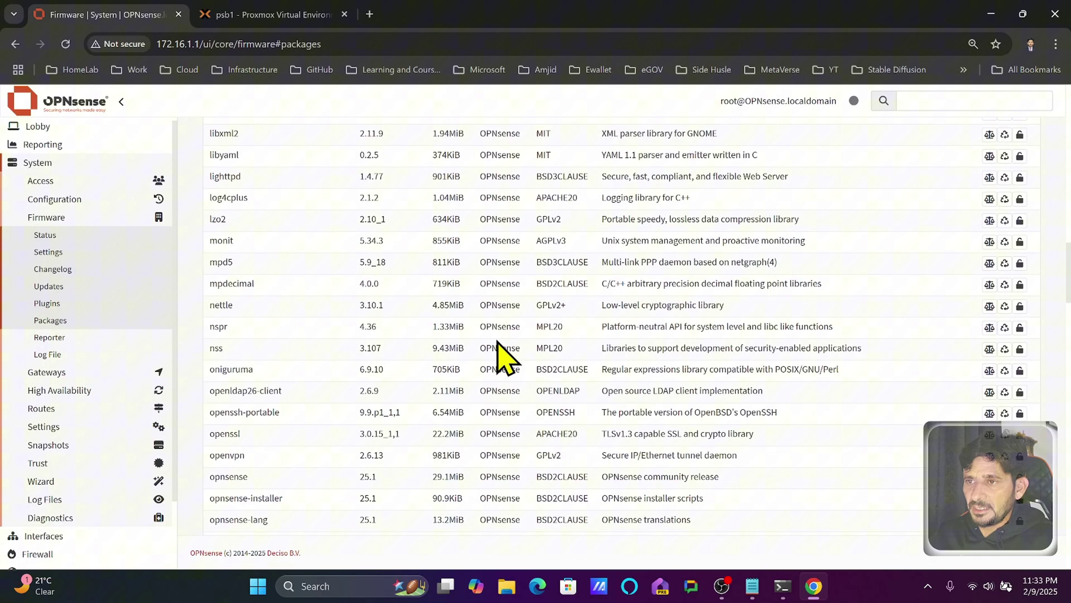
scroll(507, 357, down, 10)
scroll(466, 342, up, 20)
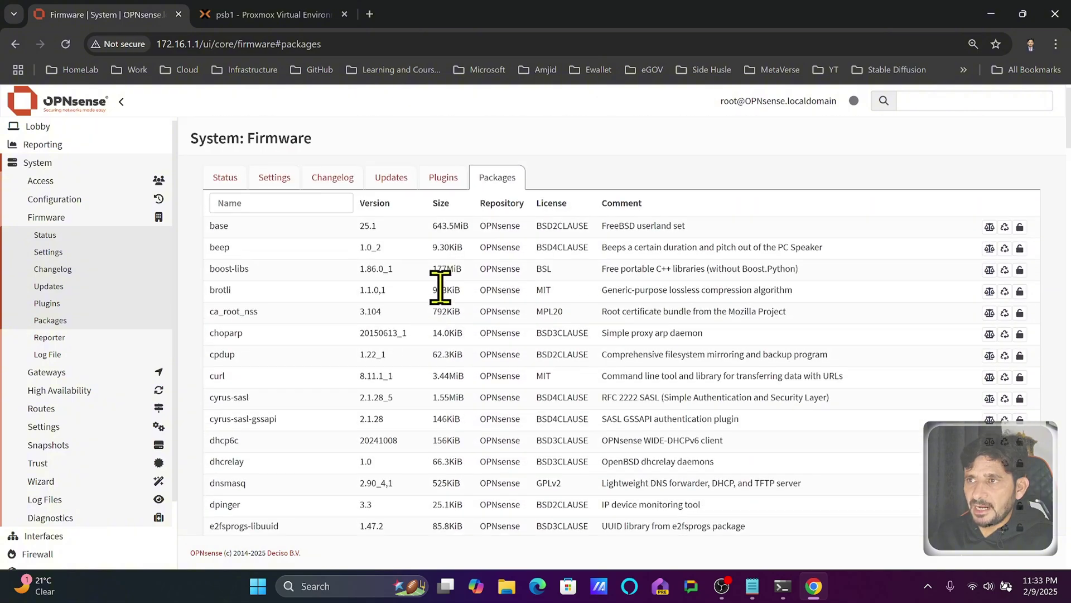
click(440, 180)
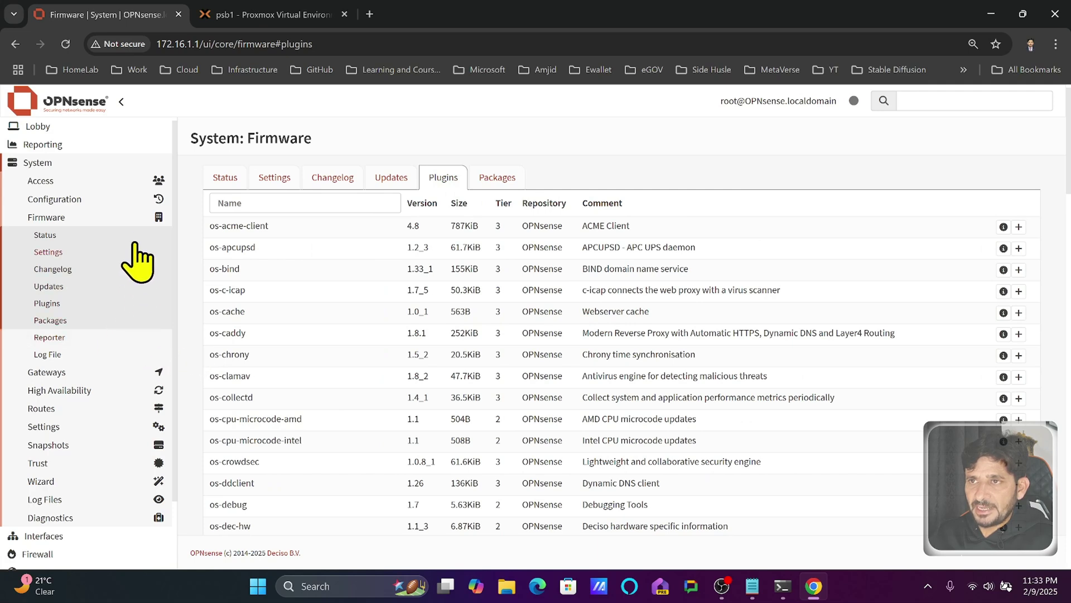
click(136, 219)
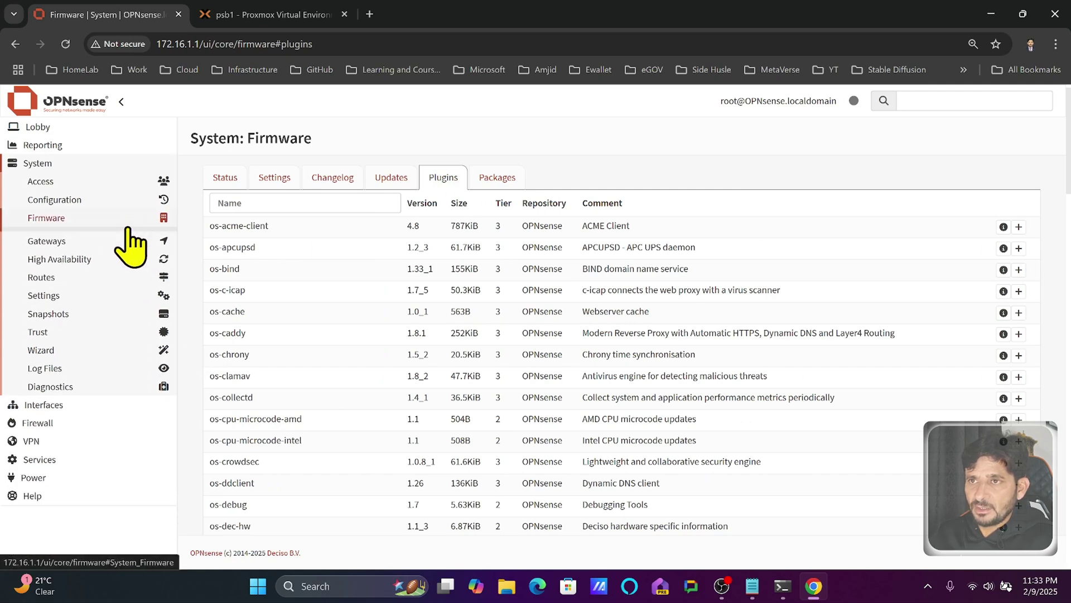
click(95, 238)
- Edit the WAN_GW gateway and save it with its monitor IP filled in
click(84, 256)
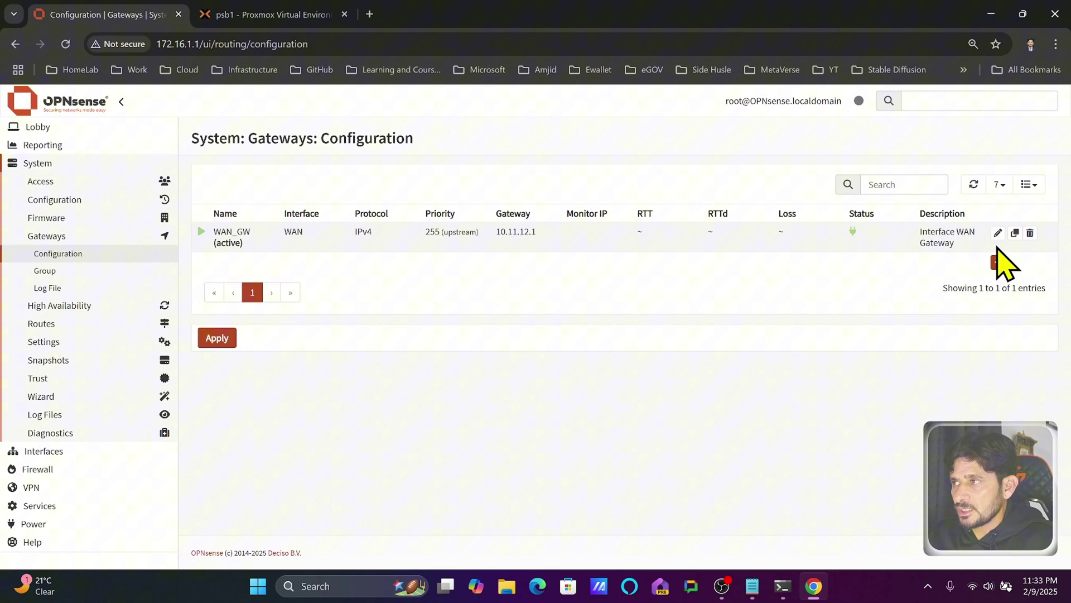
click(998, 233)
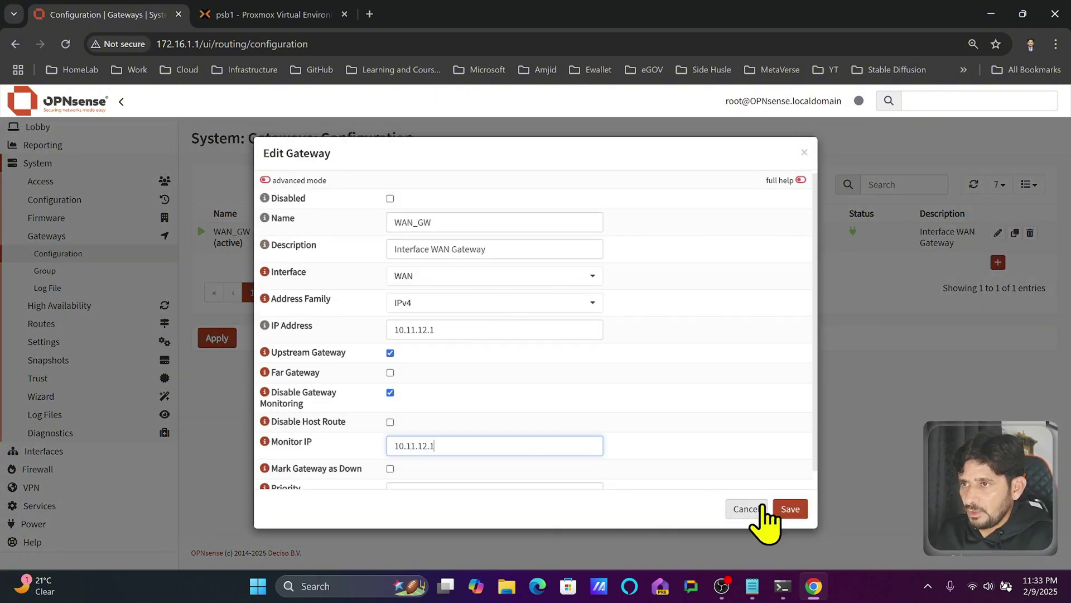
scroll(617, 438, down, 1)
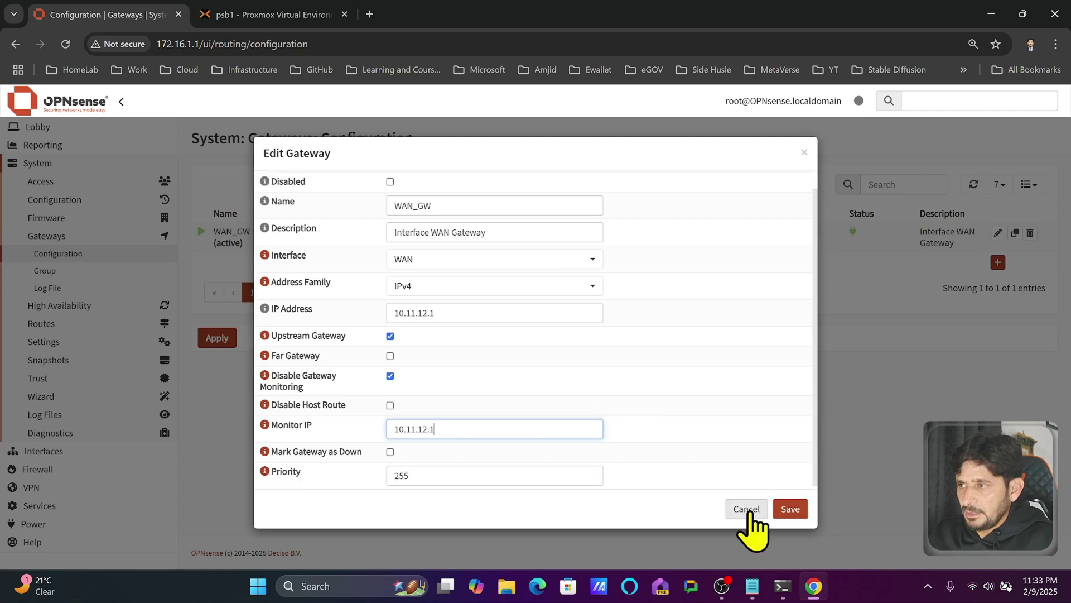
click(787, 509)
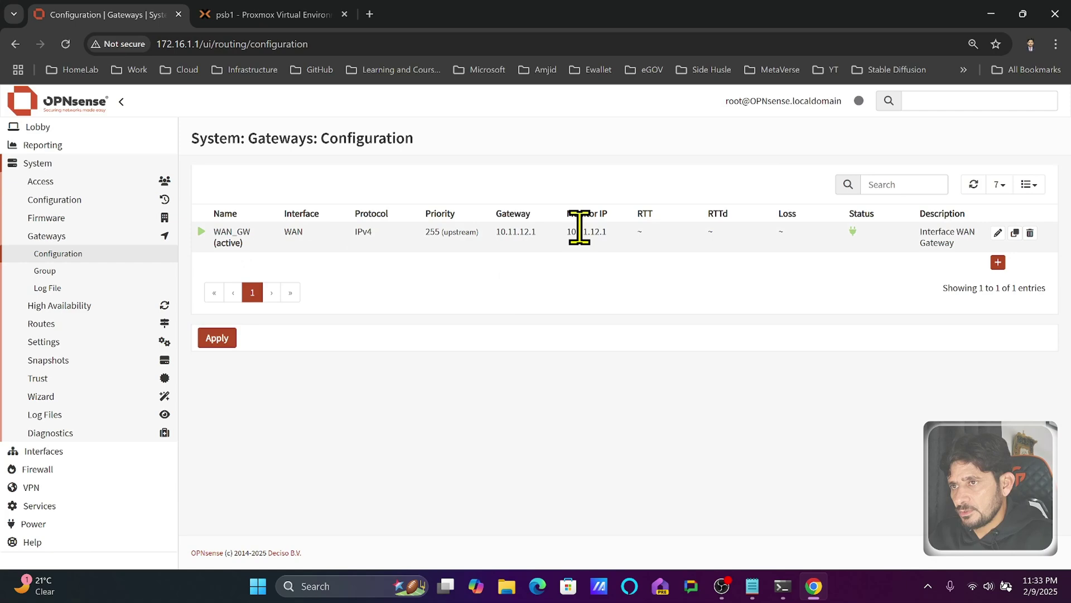
- Change WAN_GW's Monitor IP to 1.1.1.1, save, and apply the gateway changes
click(997, 233)
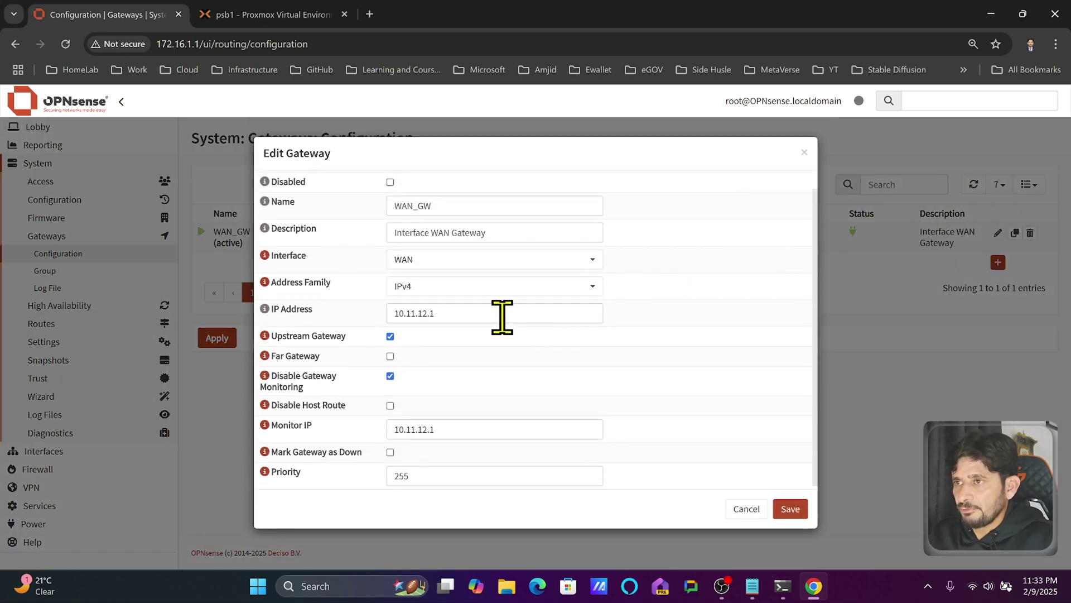
drag(497, 423, 343, 428)
text(1)
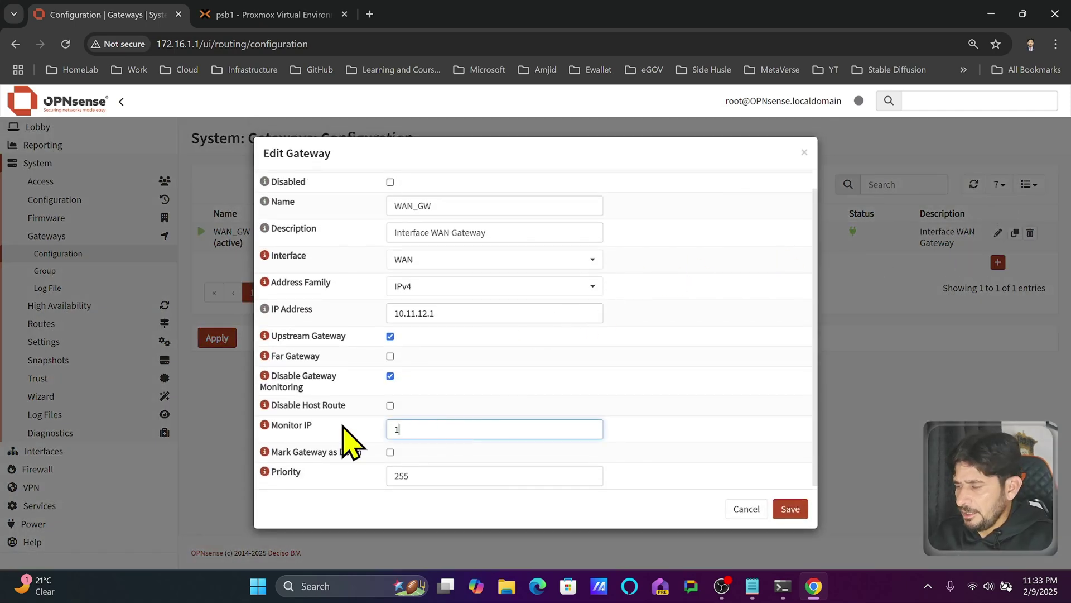
text(.1.1.1)
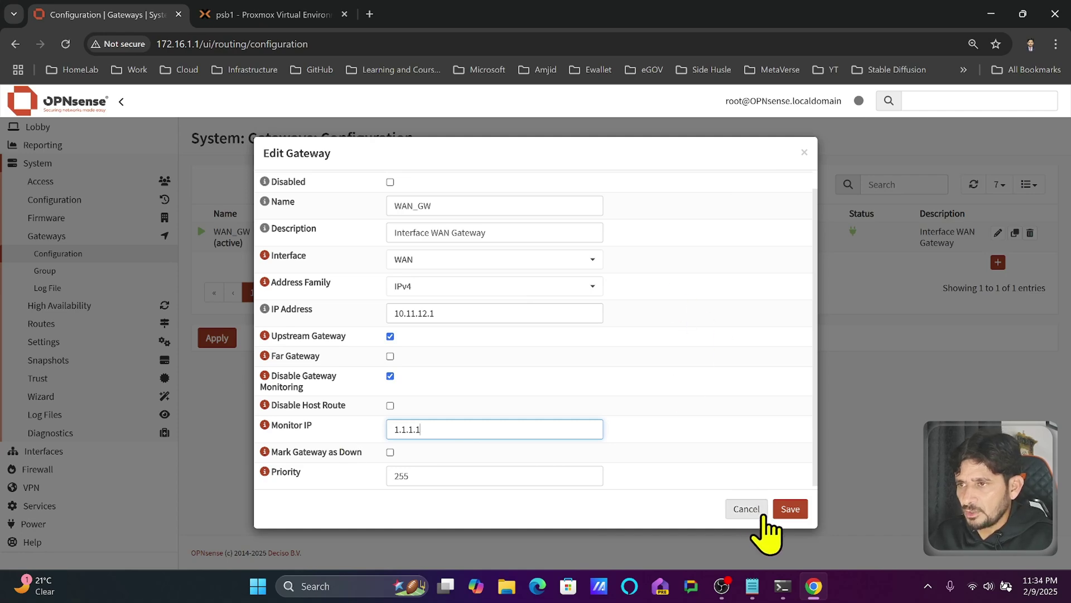
click(790, 508)
click(228, 340)
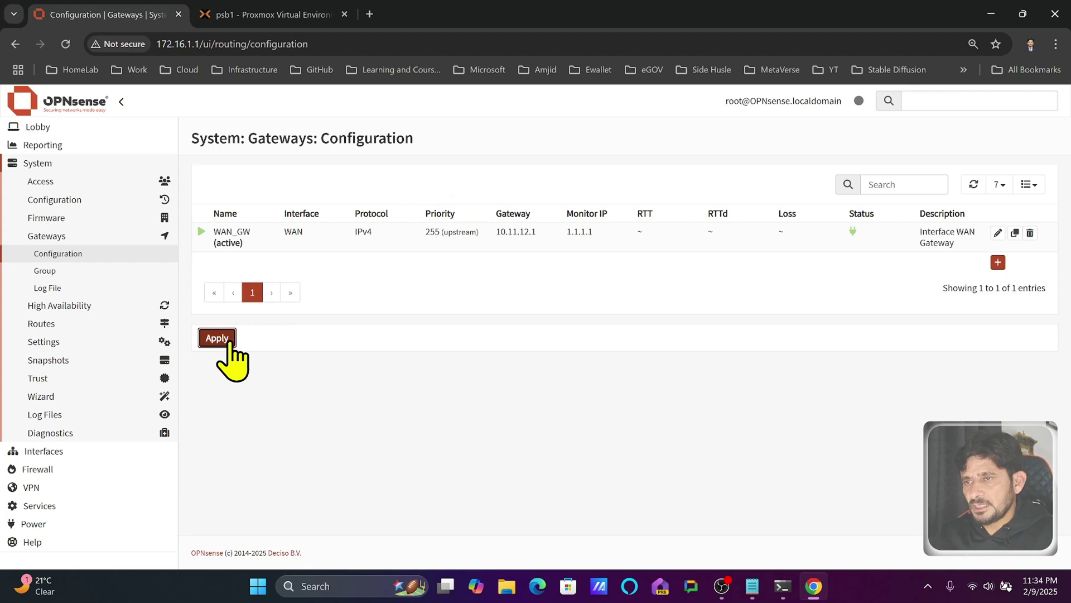
- Browse Gateway Groups and High Availability settings, ending on the empty static Routes configuration
click(106, 275)
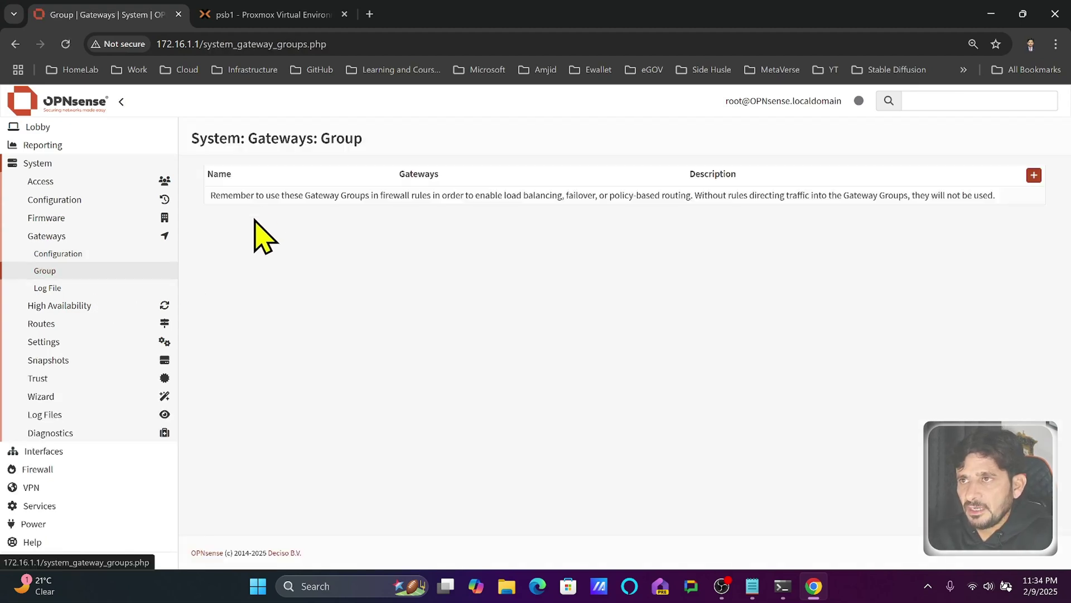
click(61, 305)
click(87, 273)
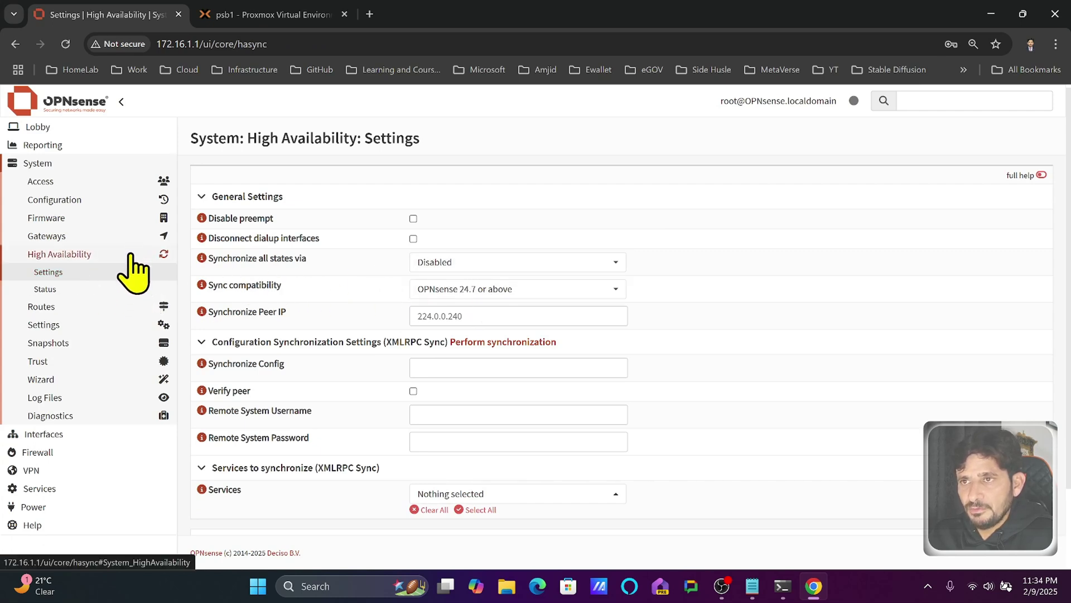
click(132, 306)
click(107, 287)
click(106, 338)
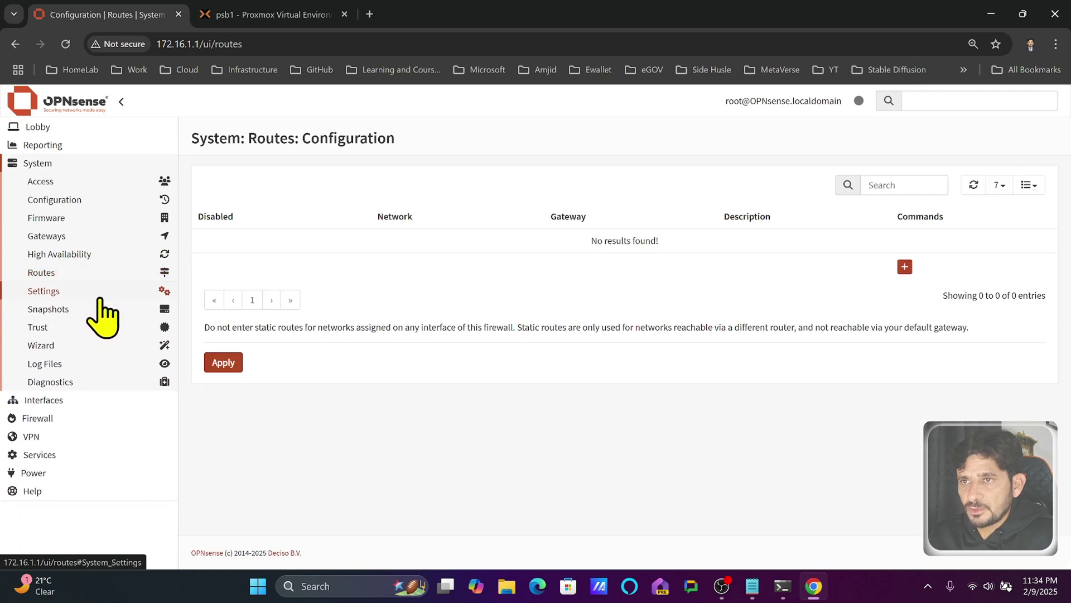
click(97, 276)
click(101, 291)
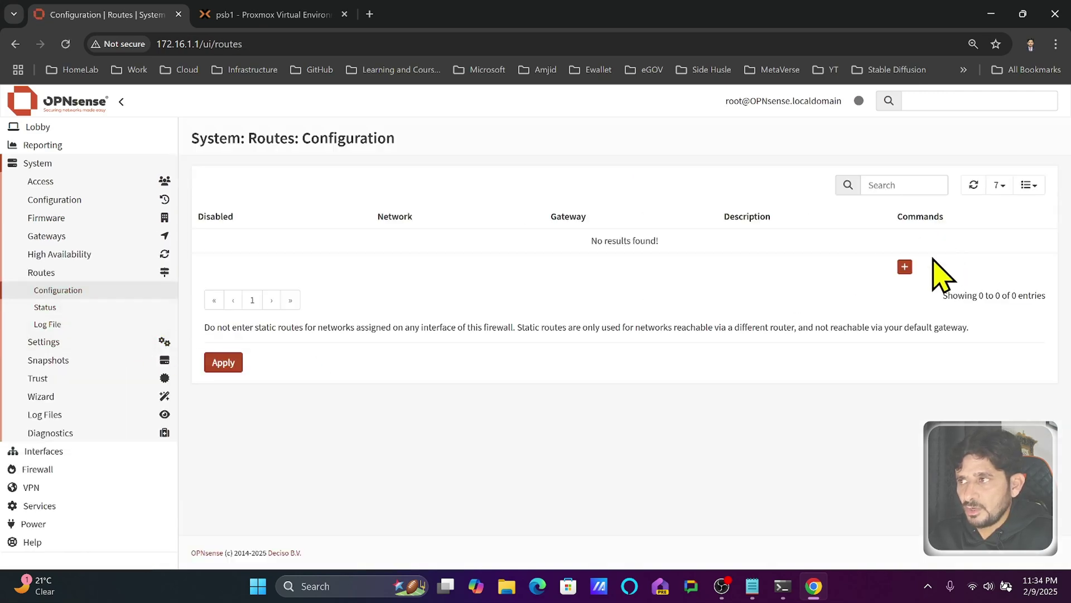
- Start and discard a new static route, then view Snapshots, Trust, and the empty Web GUI log
click(904, 267)
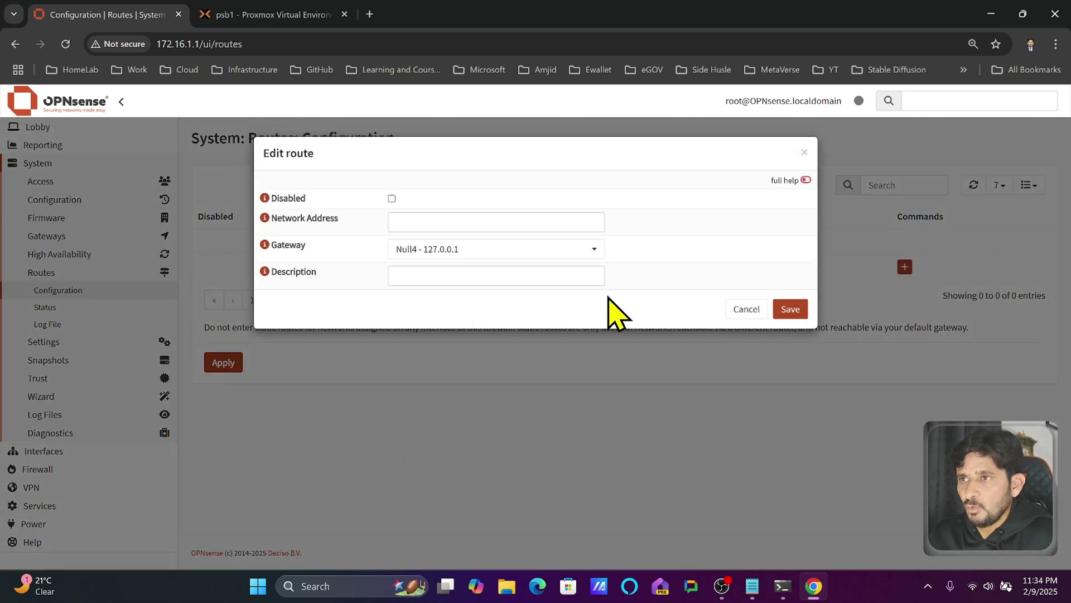
click(748, 310)
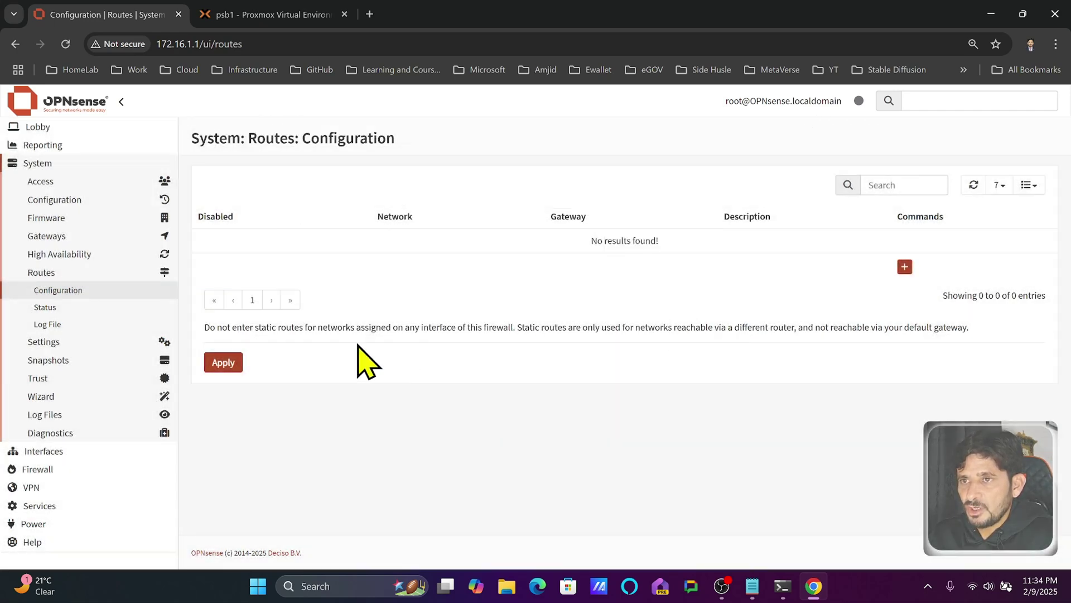
click(101, 272)
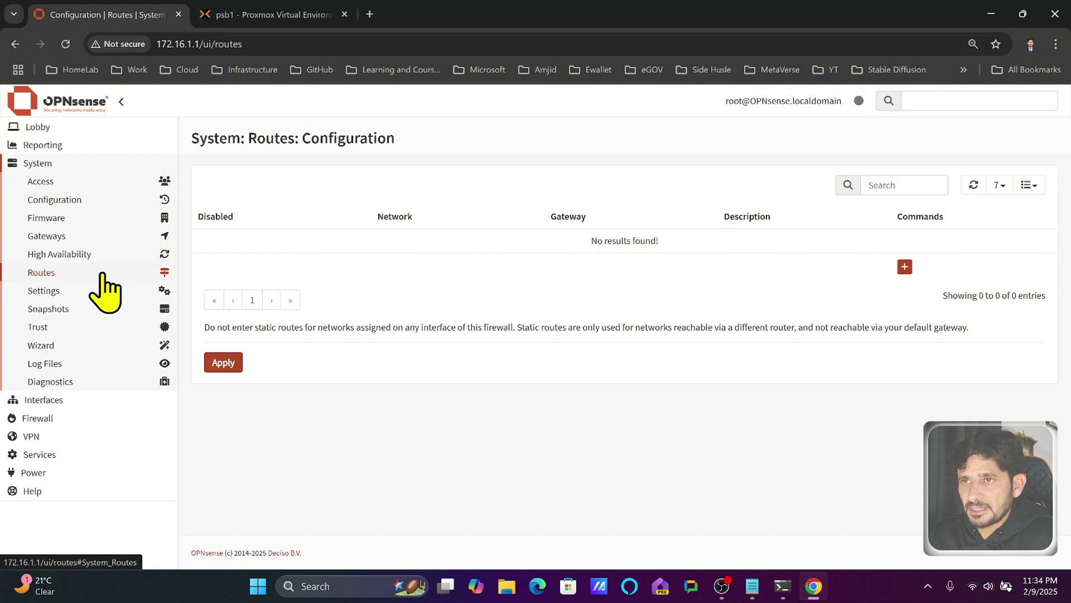
click(96, 307)
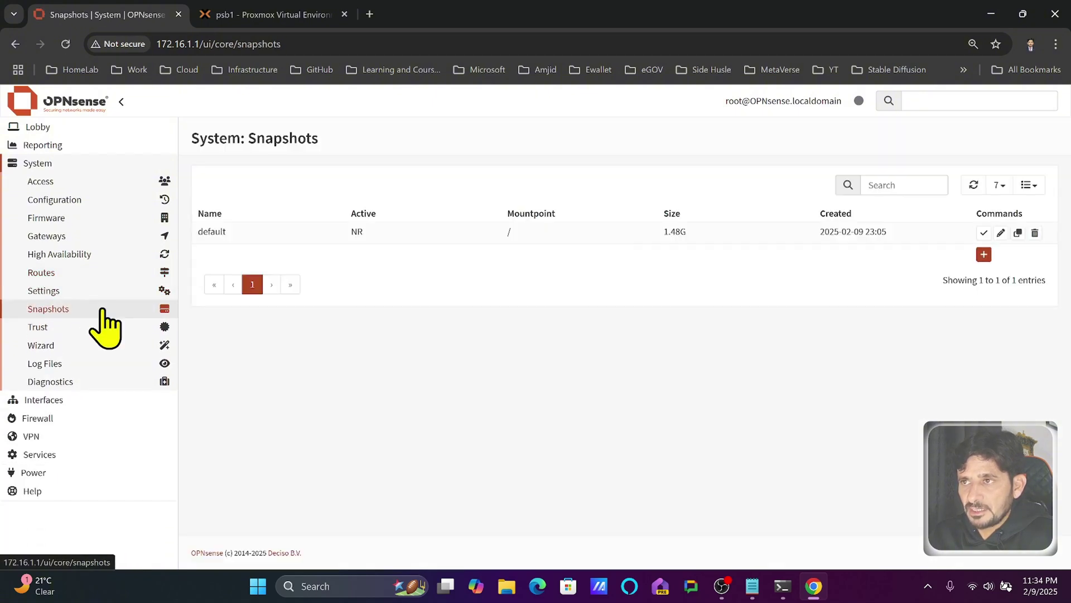
click(102, 327)
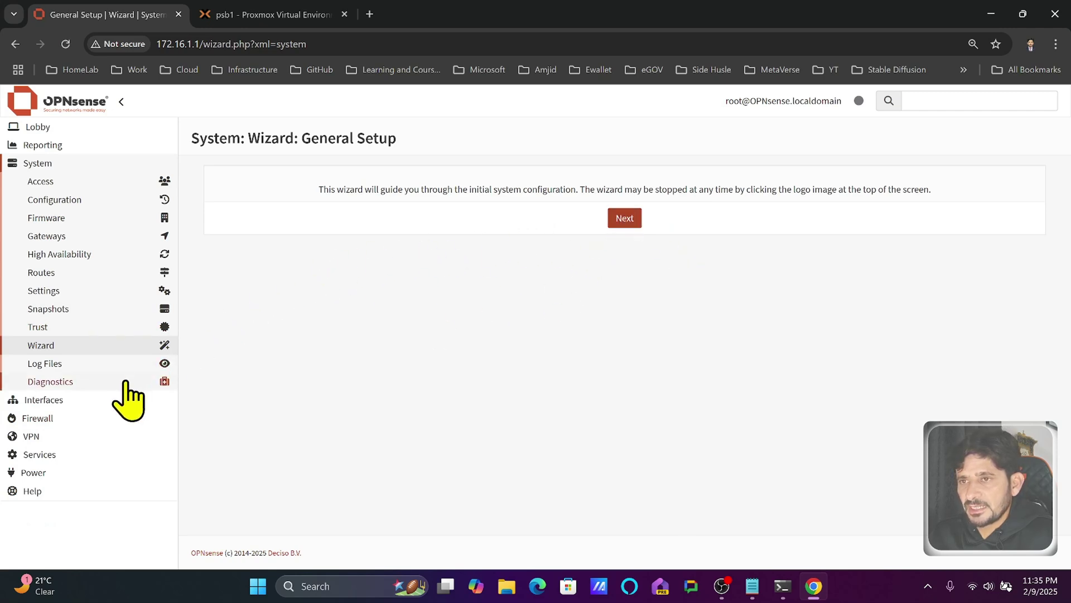
click(119, 363)
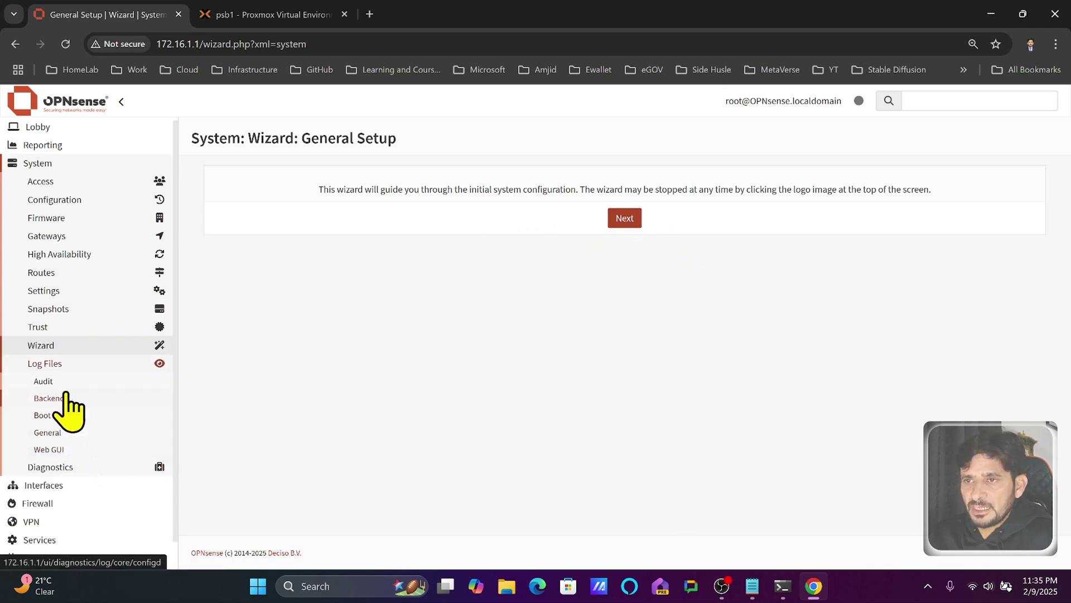
click(72, 451)
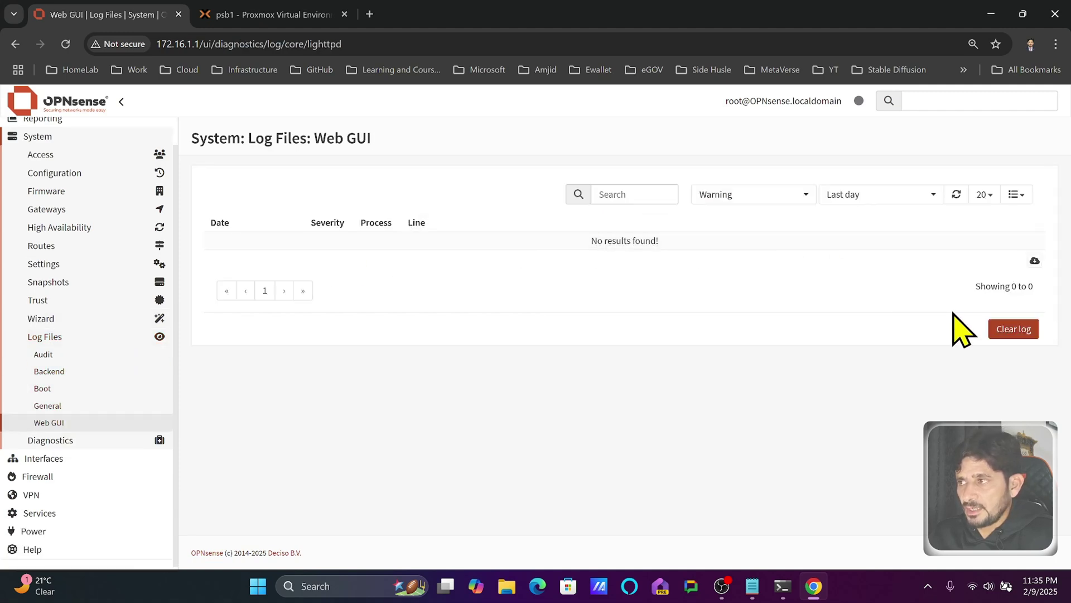
click(66, 459)
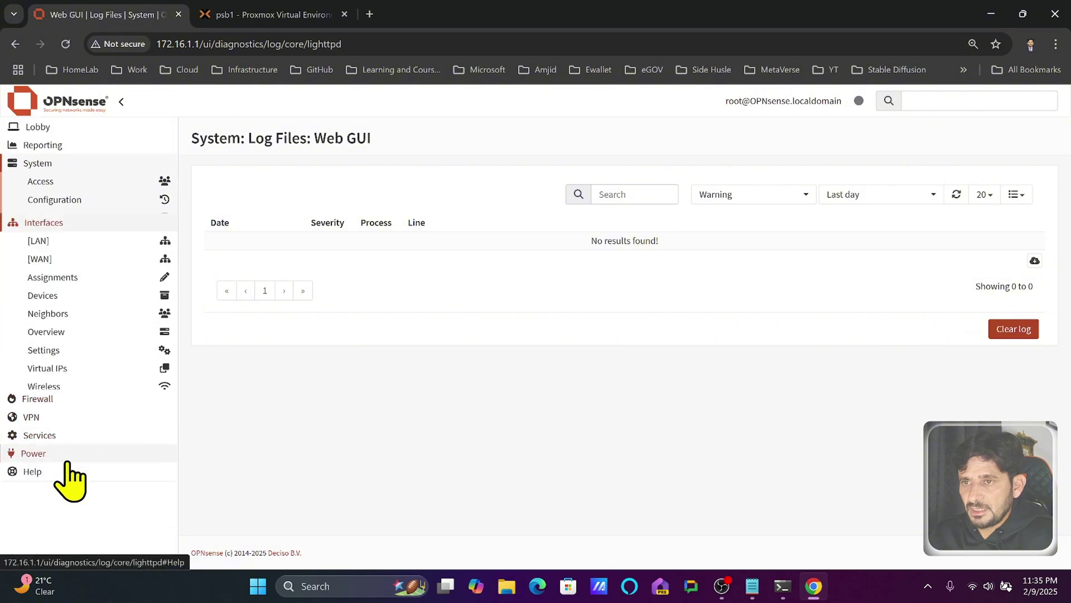
- Rename the WAN interface description to ConnectedtoInternetGateway and apply it
click(65, 202)
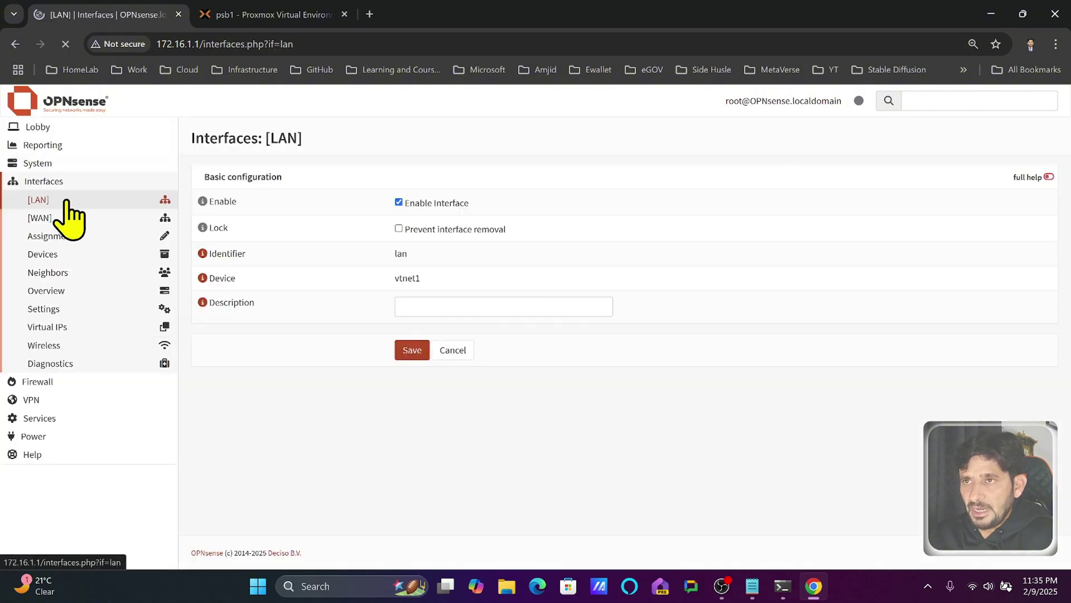
click(62, 219)
click(460, 305)
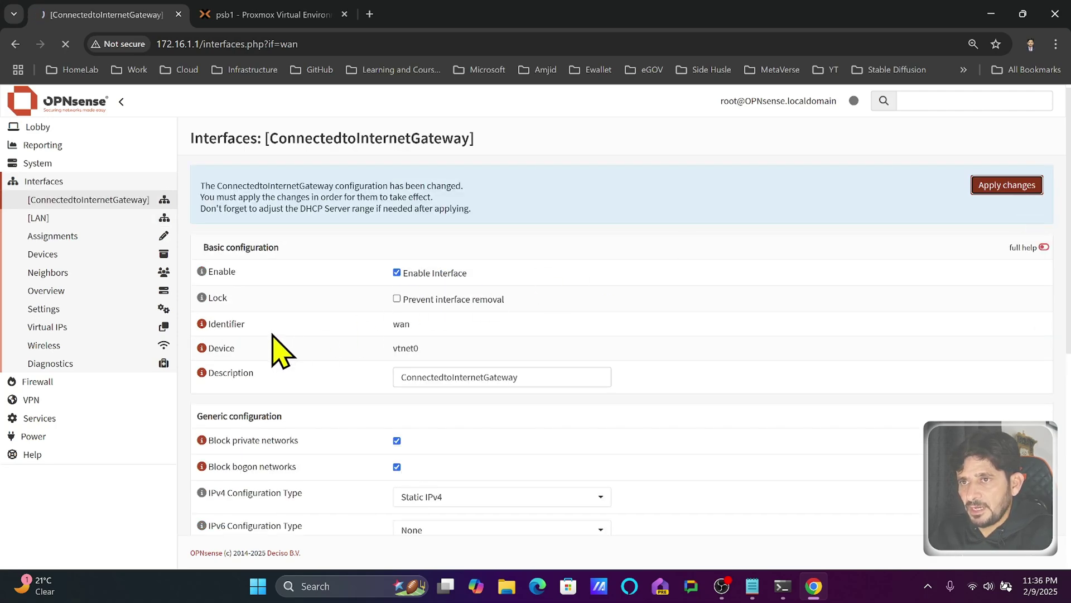
click(101, 310)
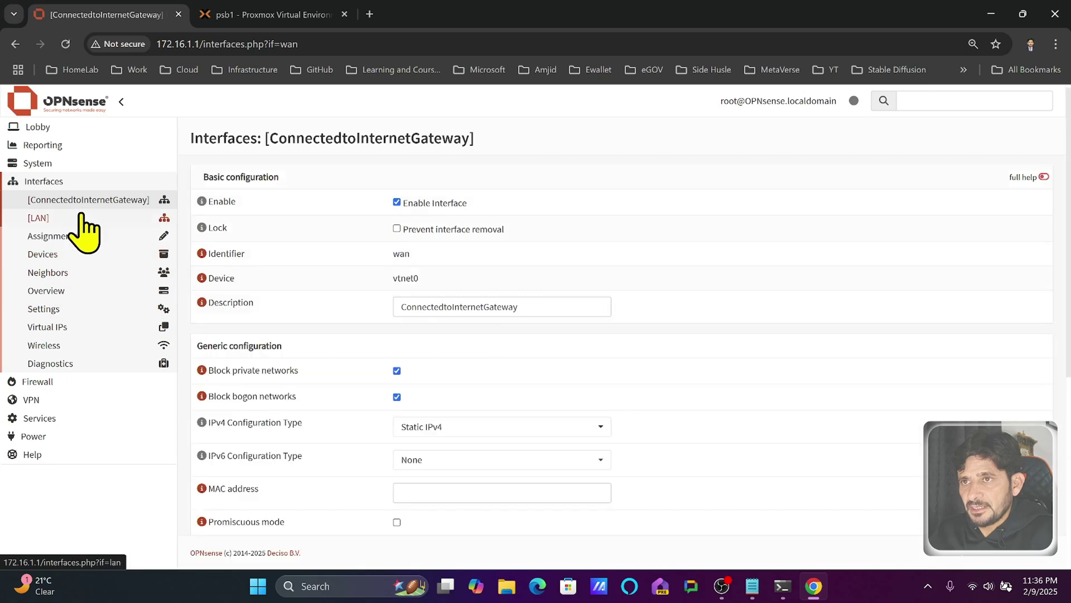
- Rename the LAN interface to MyHomeNetworkSyncbricks, save, and apply the change
click(83, 218)
click(503, 306)
text(My Home Netwo)
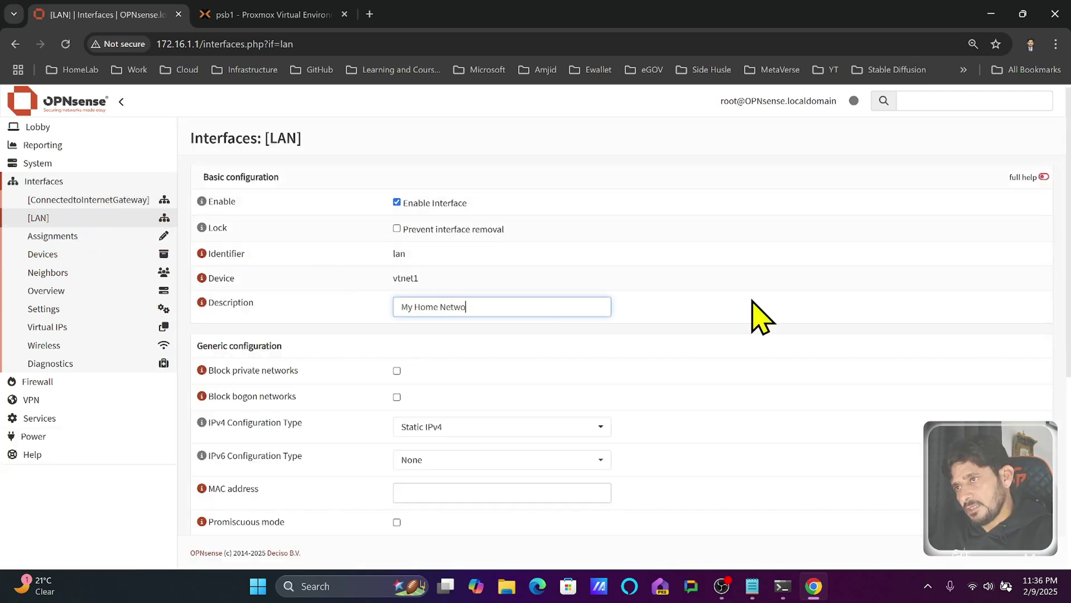
scroll(382, 370, down, 6)
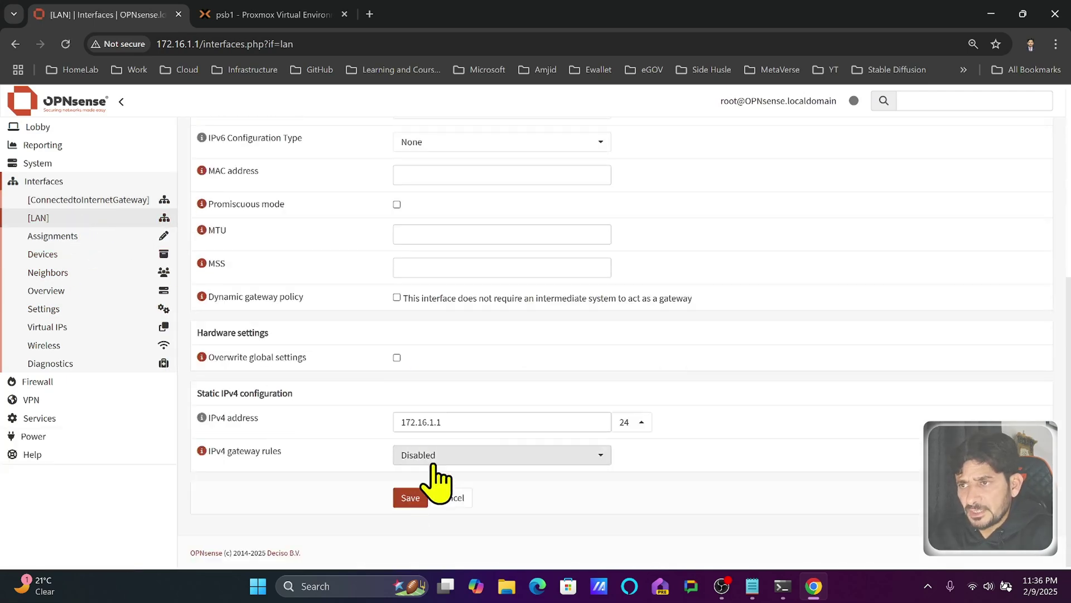
click(410, 497)
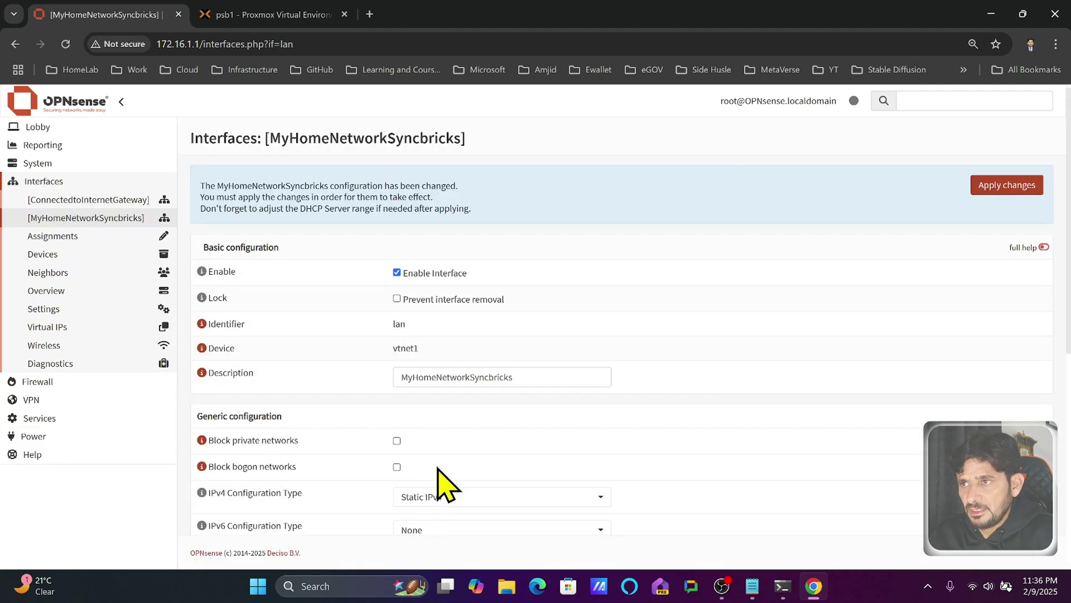
click(1017, 186)
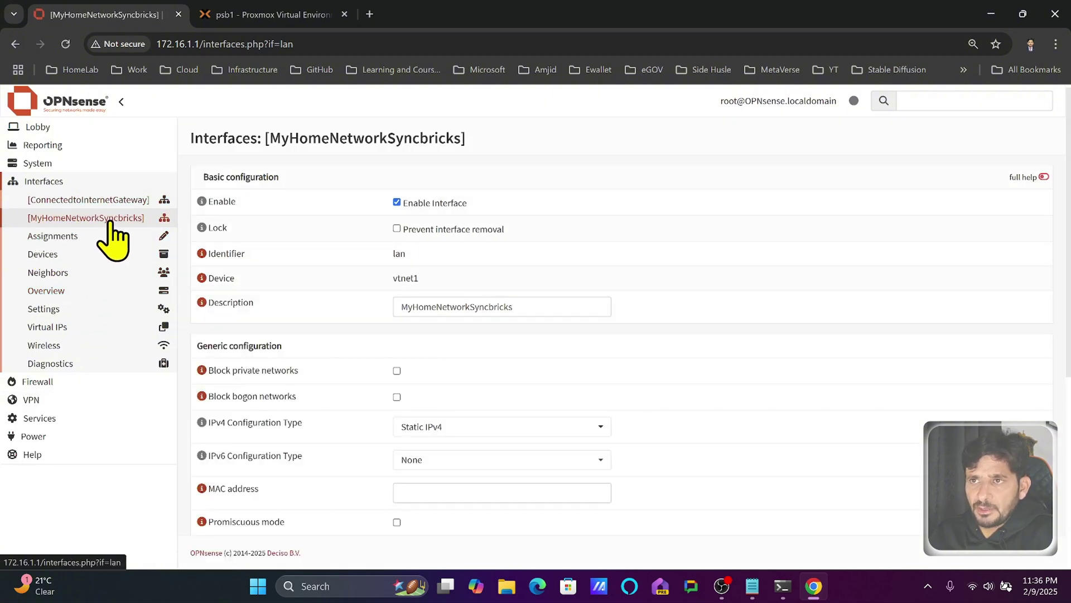
- Review interface assignments, then start a new bridge with ConnectedtoInternetGateway as a member
click(79, 237)
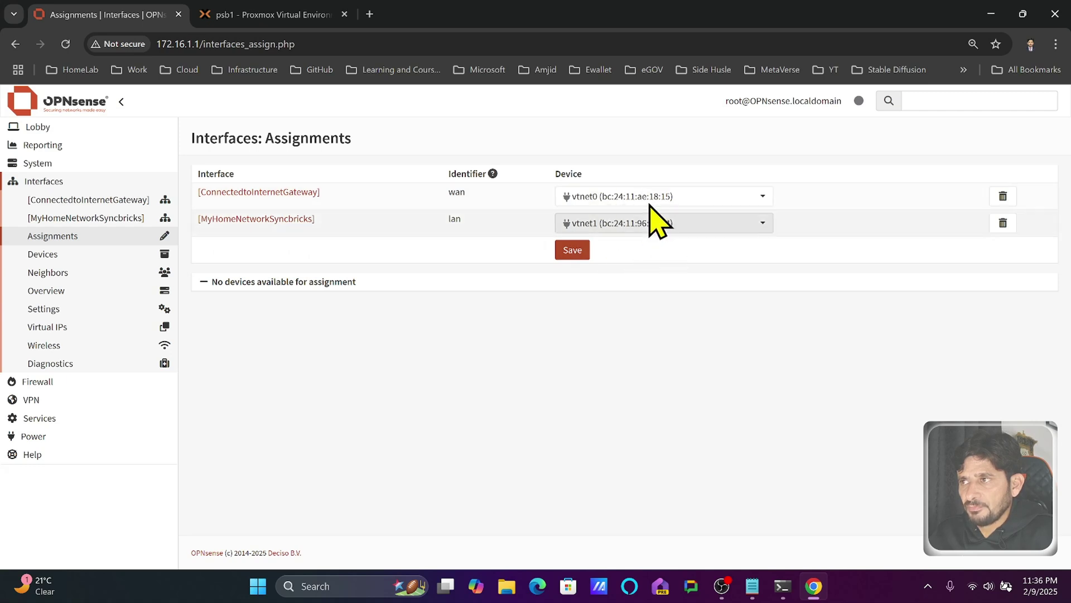
click(650, 222)
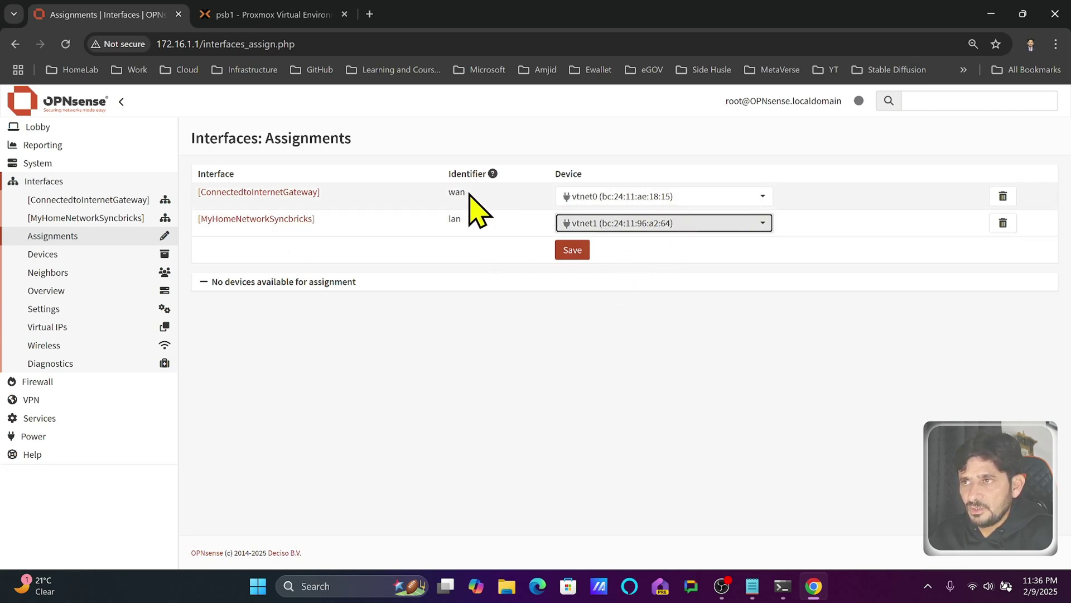
click(96, 254)
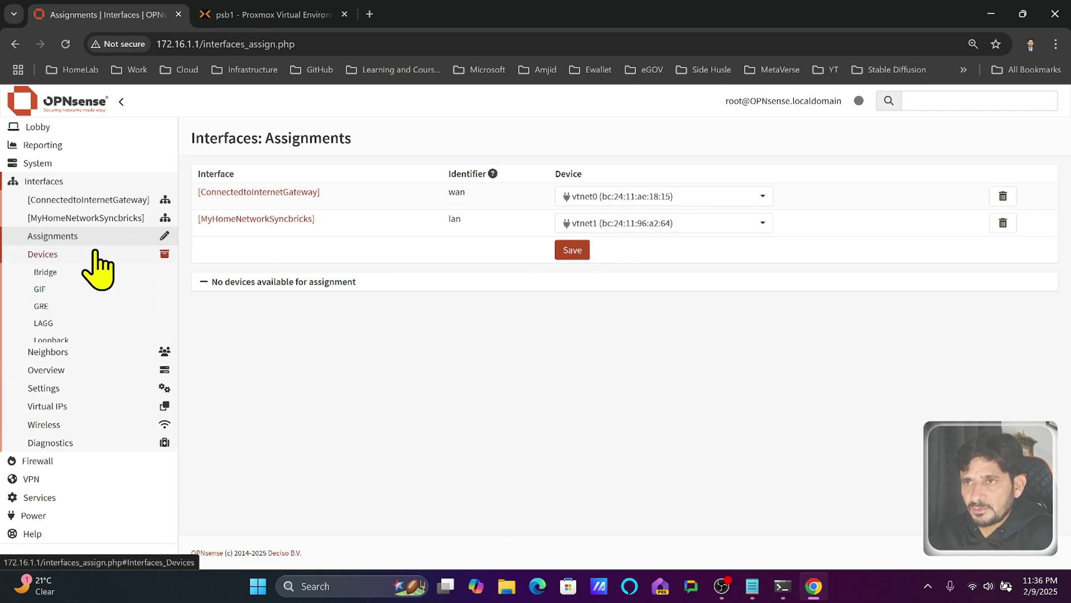
click(89, 270)
click(974, 177)
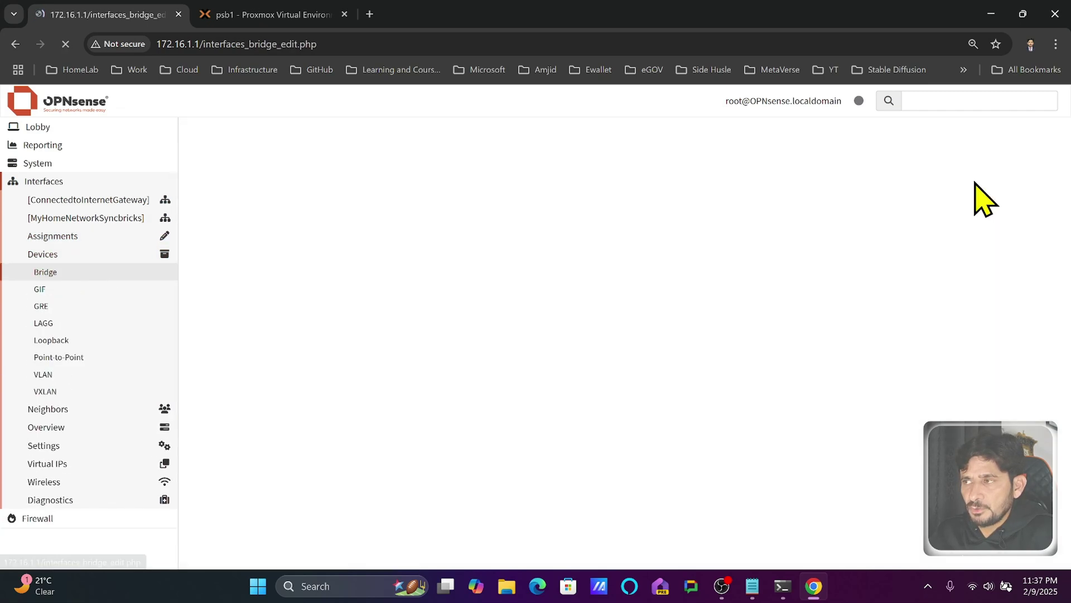
click(462, 208)
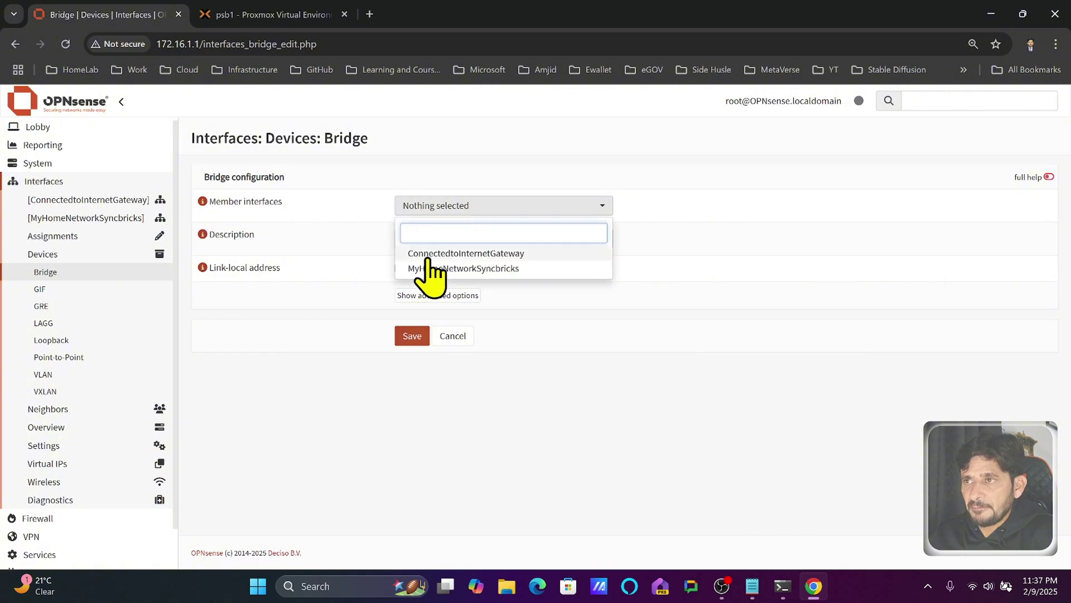
click(84, 254)
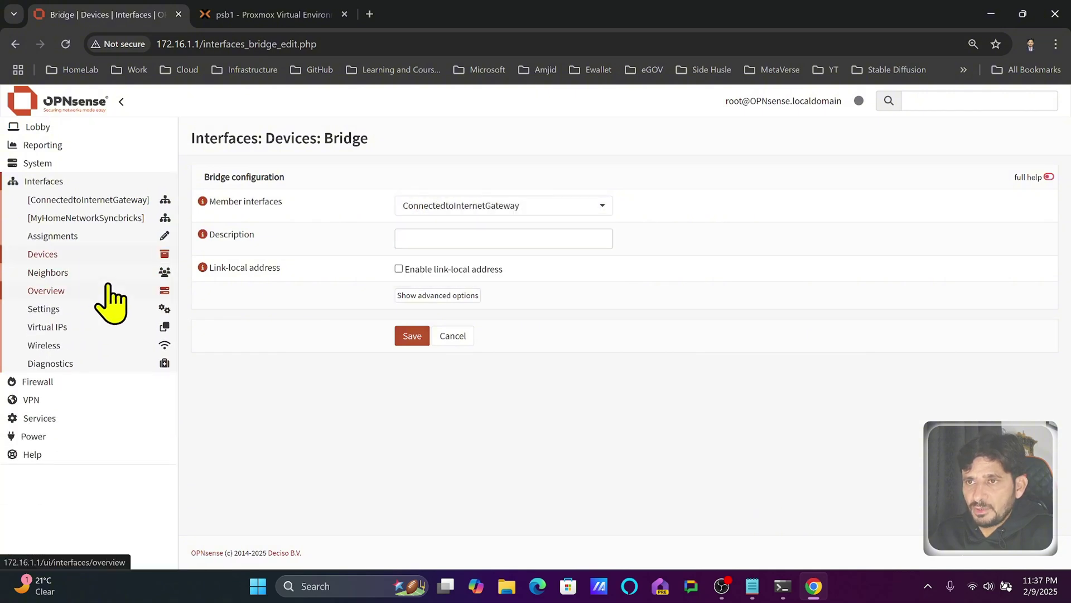
- View the general interface settings and the empty Wireless devices list
click(93, 308)
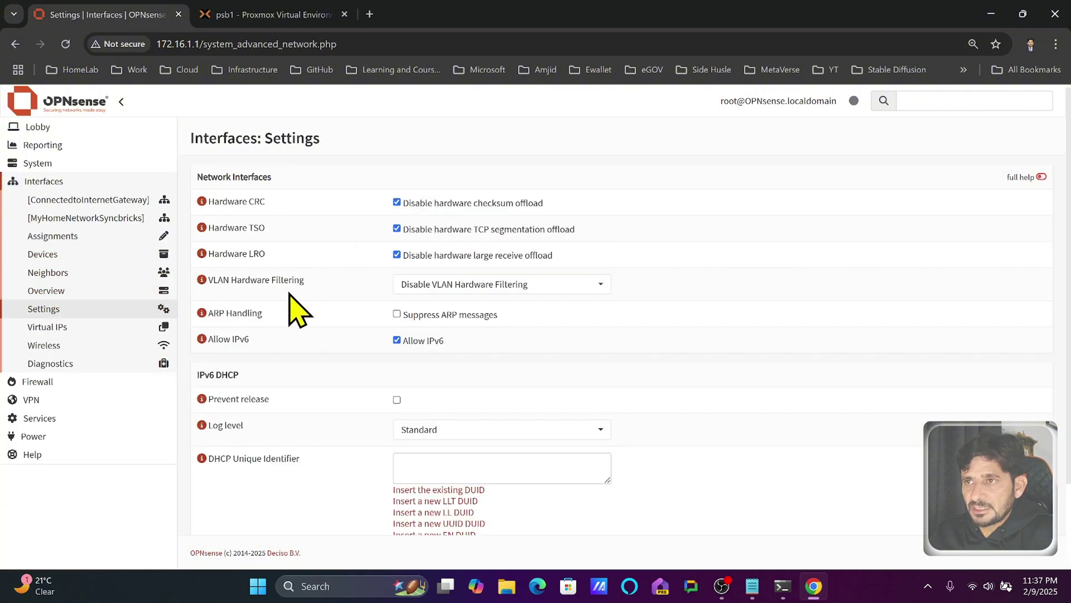
click(50, 345)
click(152, 351)
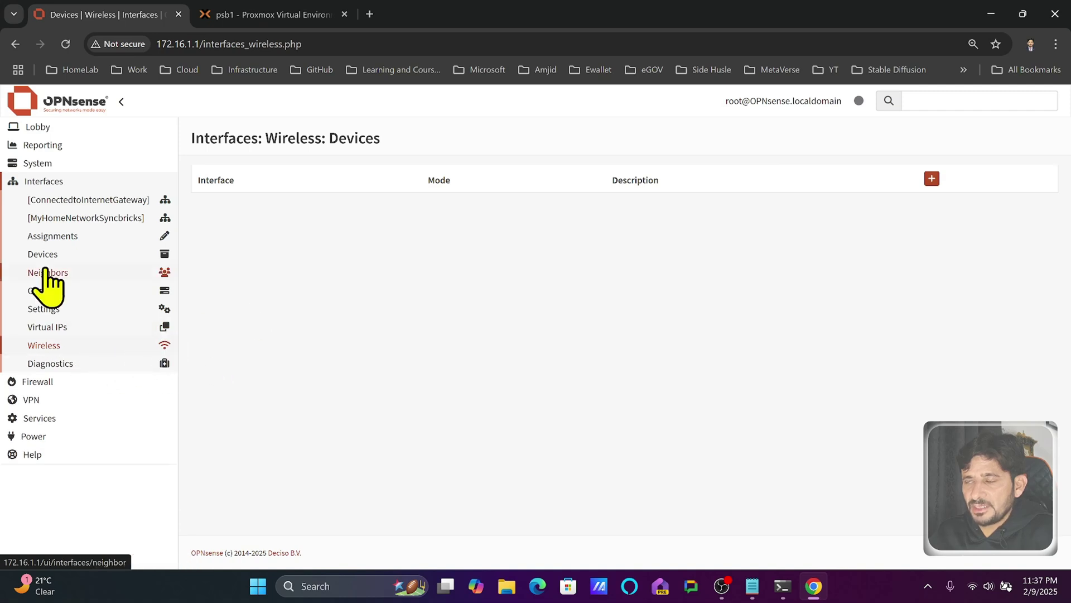
click(100, 182)
click(78, 201)
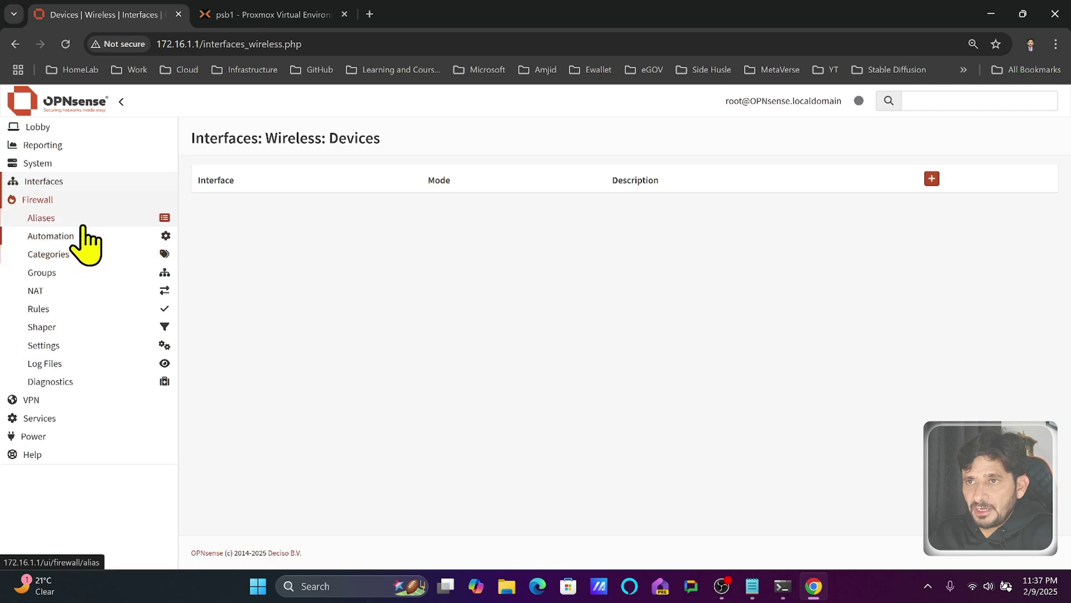
- Browse the Firewall menu and open the VPN WireGuard Instances page
click(84, 237)
click(78, 399)
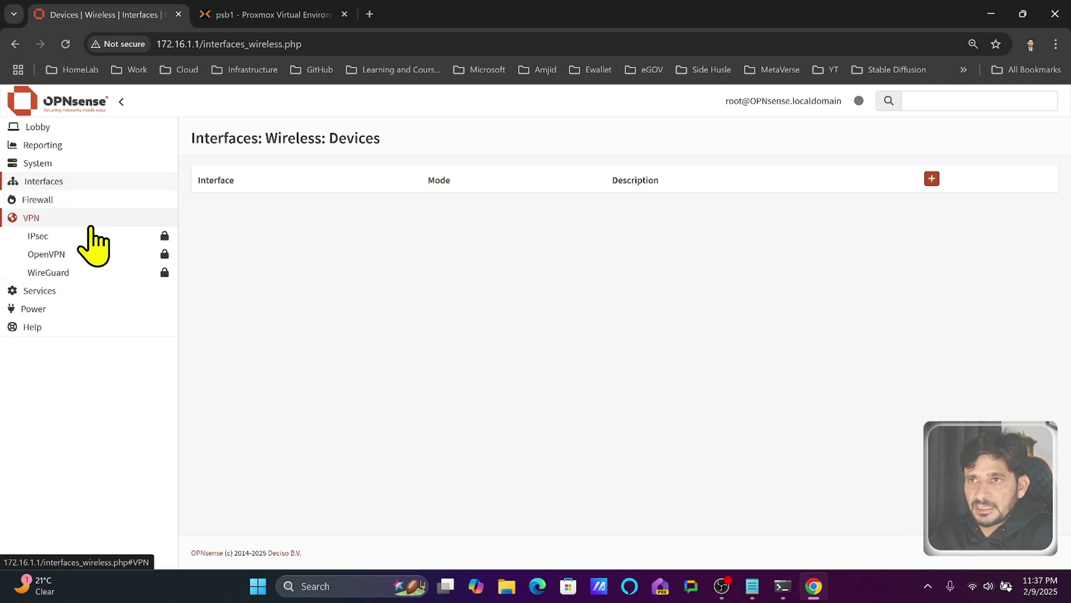
click(84, 255)
click(86, 272)
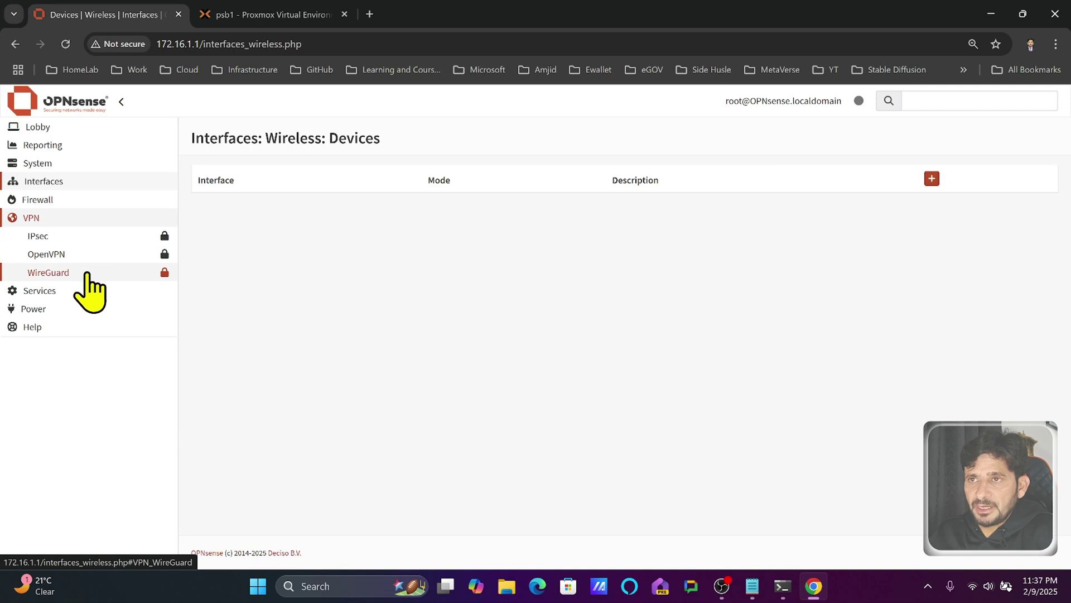
click(84, 290)
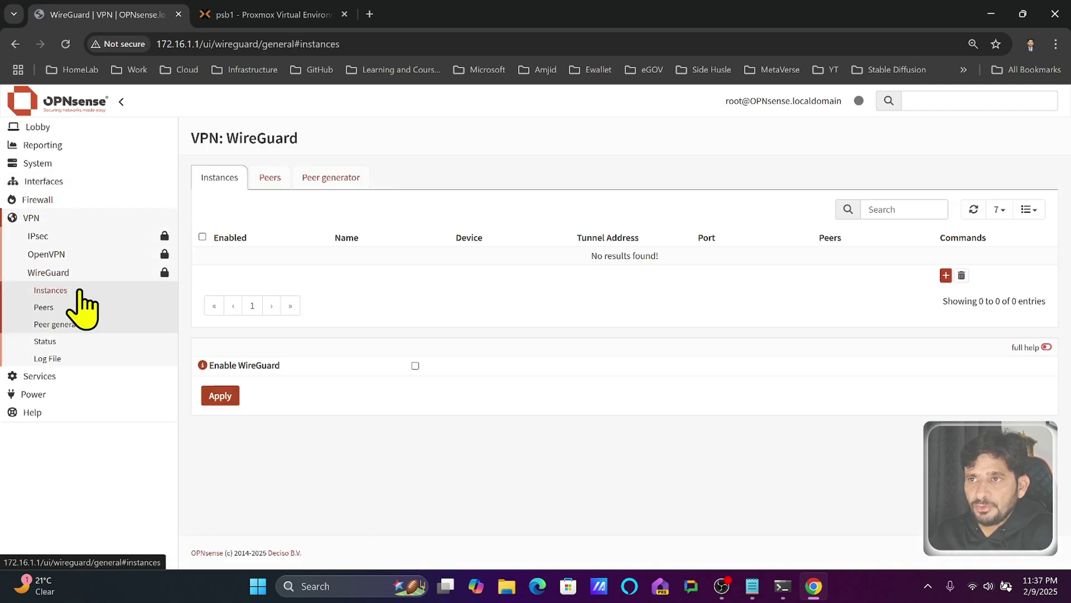
click(85, 218)
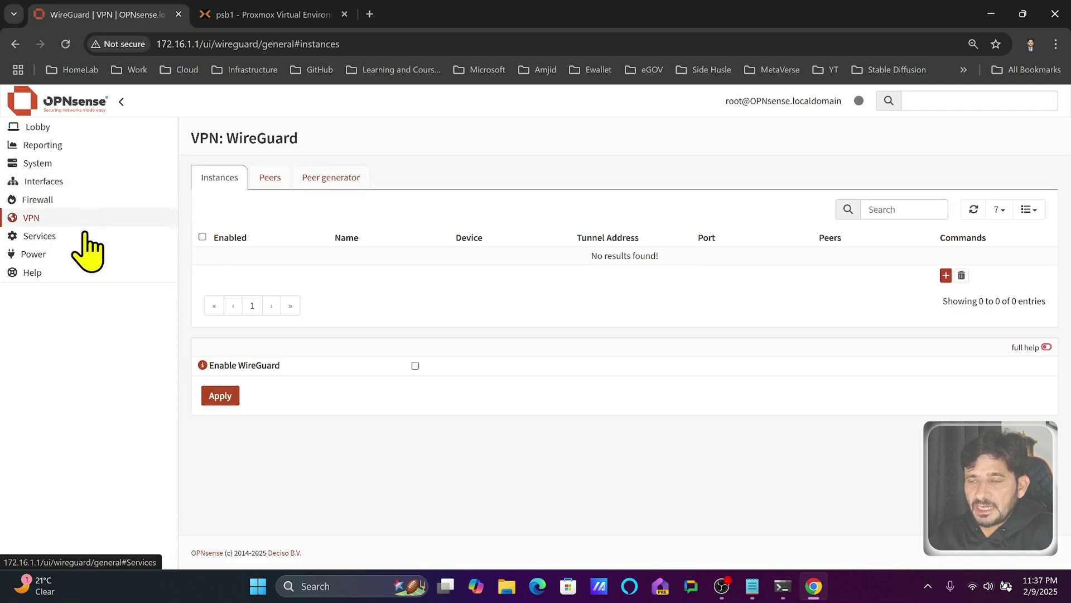
- Browse Services, including Monit status and Kea DHCP, ending on the Interfaces Settings page
click(81, 236)
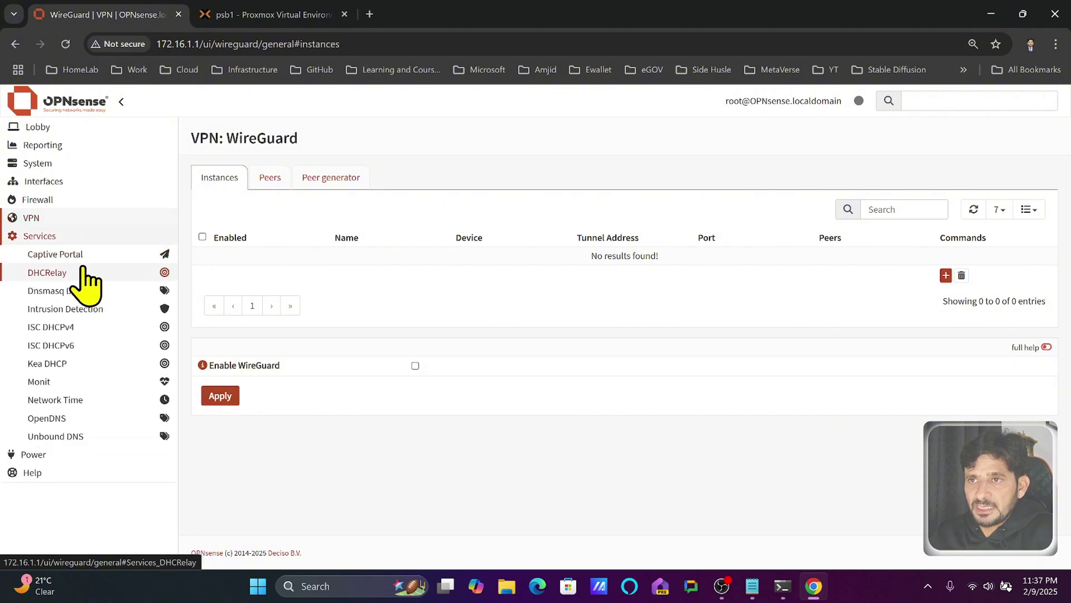
click(62, 256)
click(81, 256)
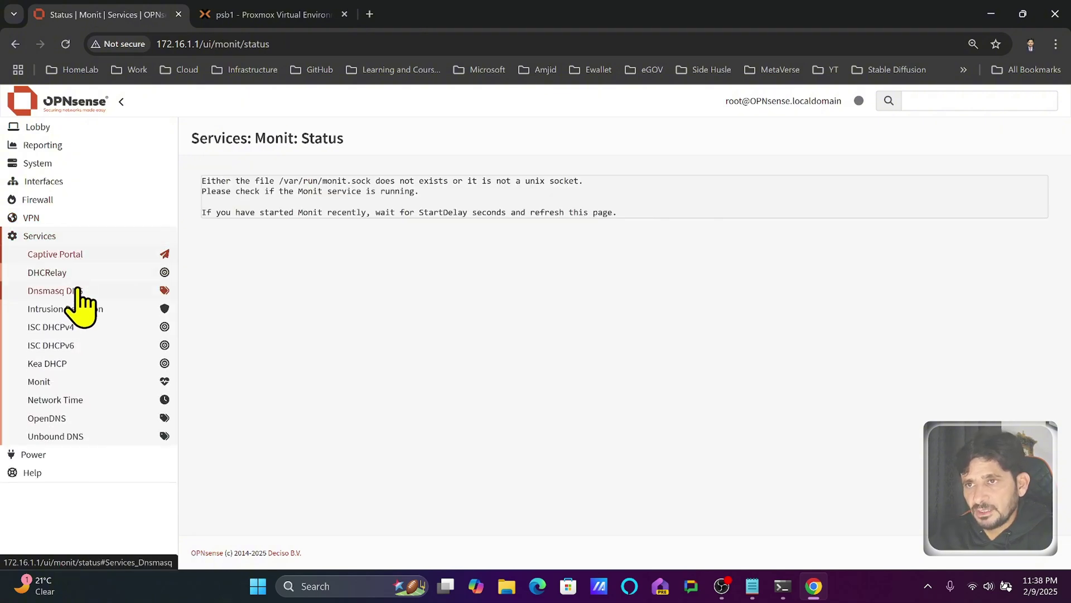
click(55, 367)
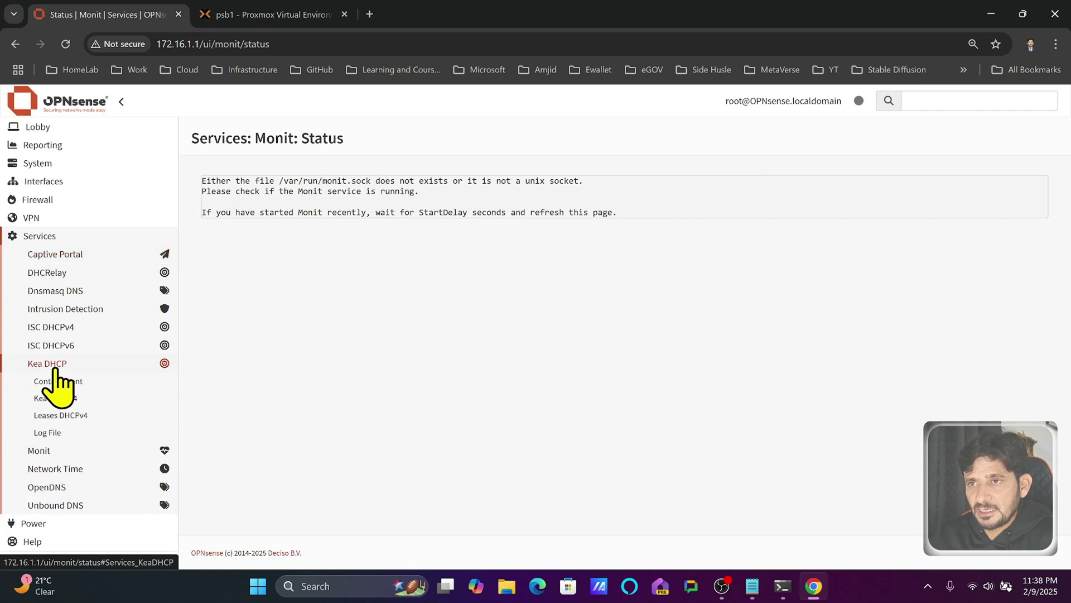
click(84, 257)
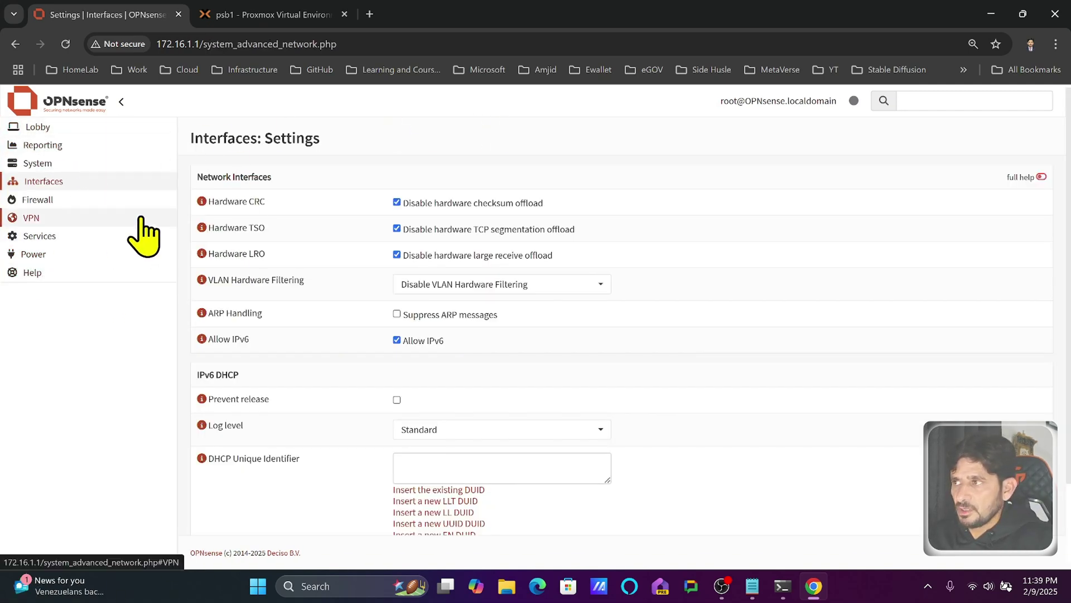
- Open the Lobby dashboard and review its system information, services, firewall and traffic widgets
click(62, 126)
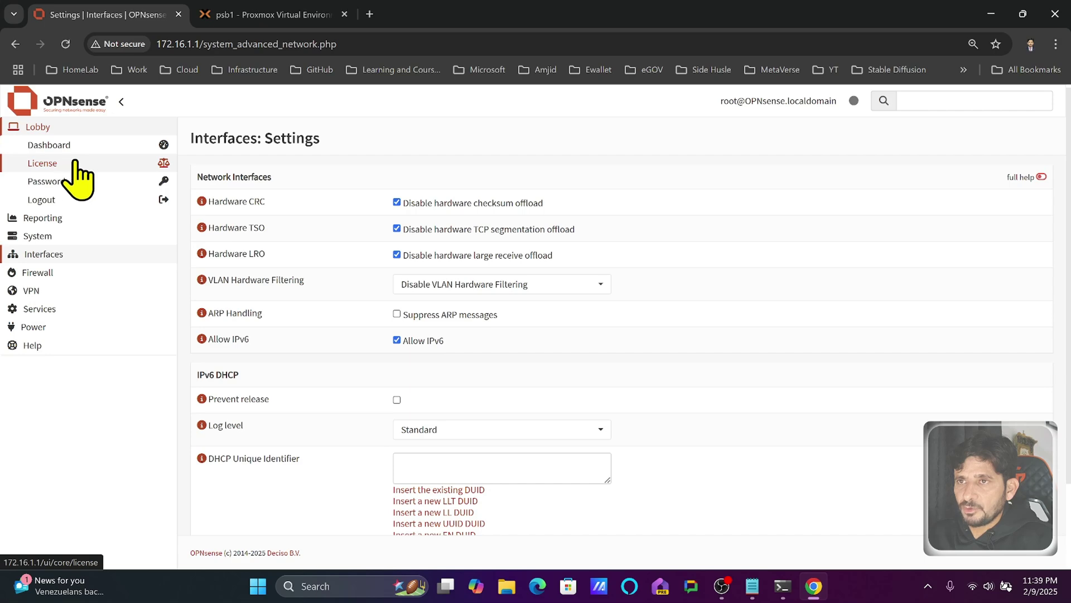
click(56, 145)
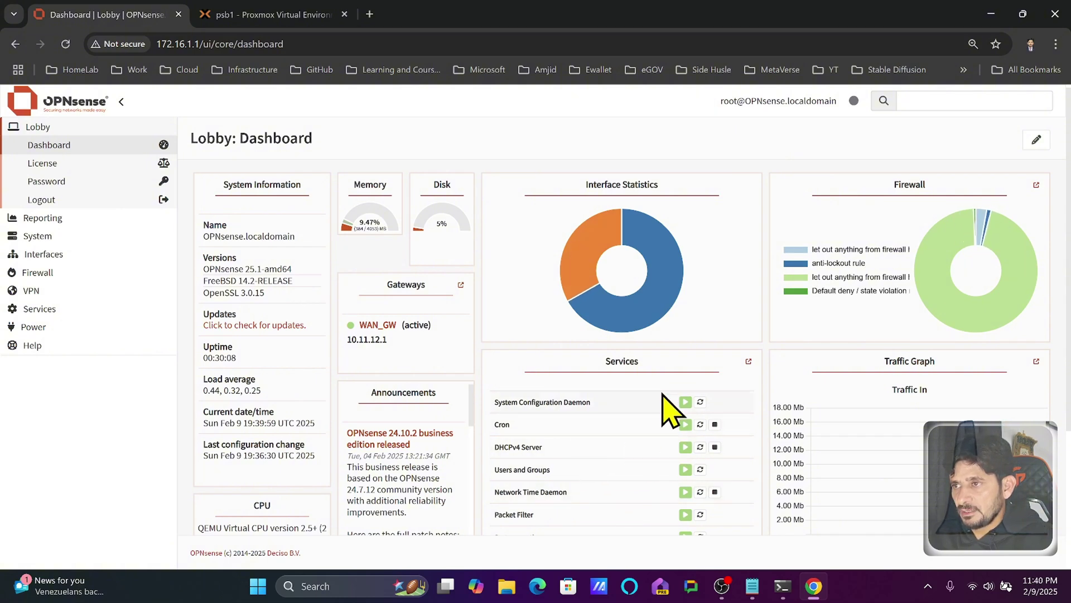
scroll(650, 484, down, 3)
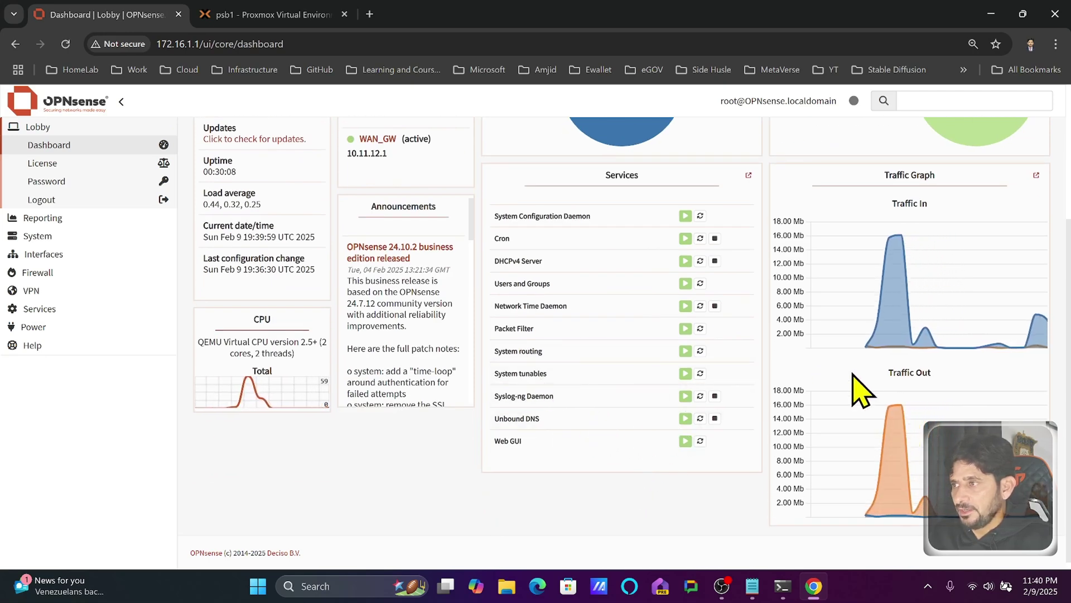
scroll(871, 380, up, 1)
scroll(873, 373, up, 2)
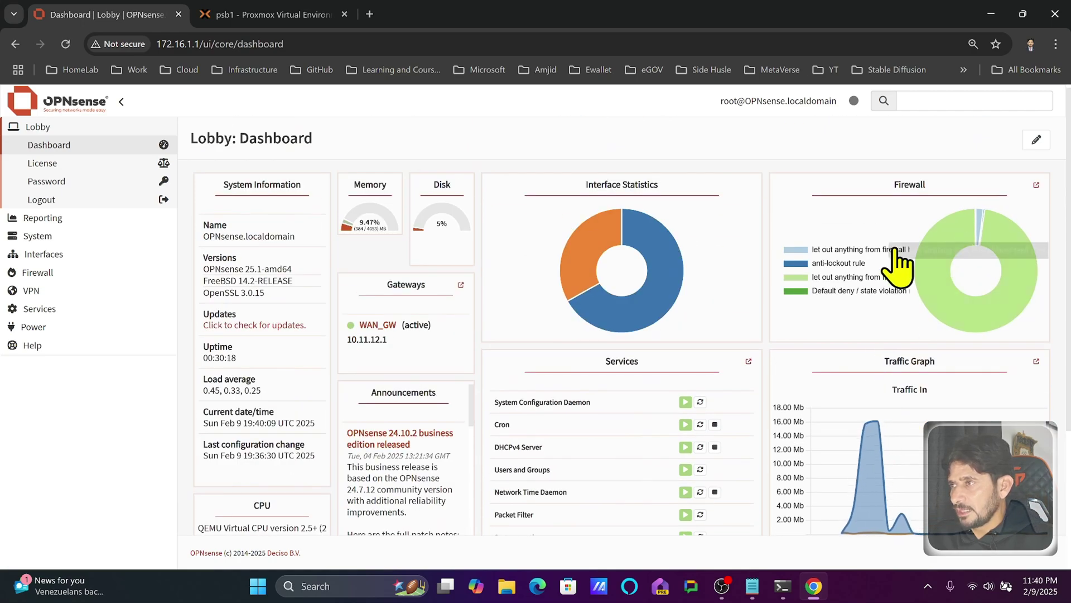